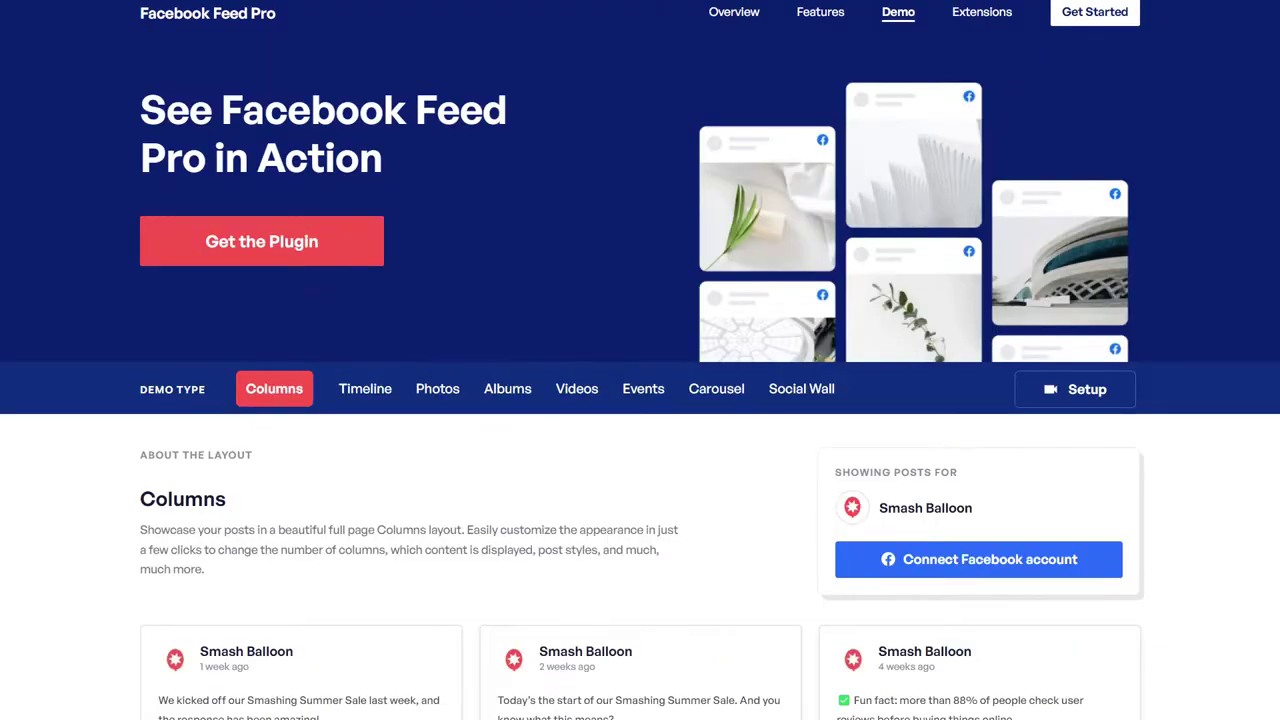
scroll(640, 360, "down", 6)
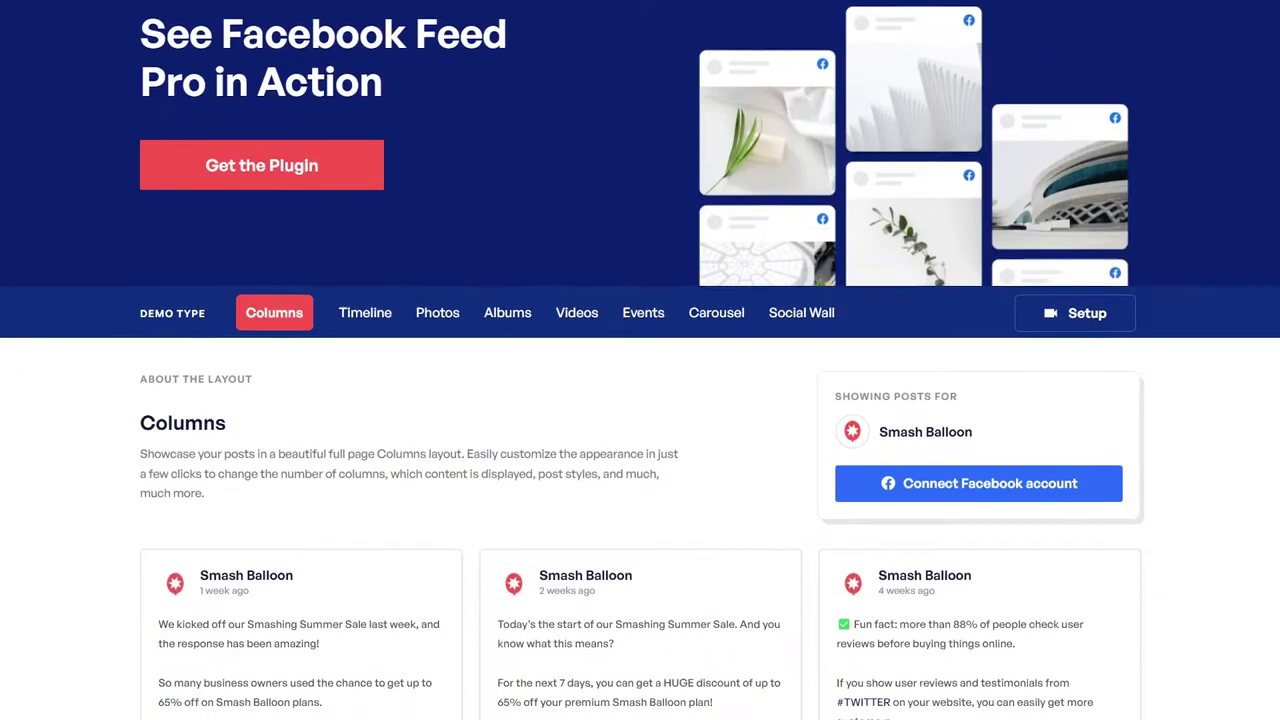
scroll(640, 360, "down", 7)
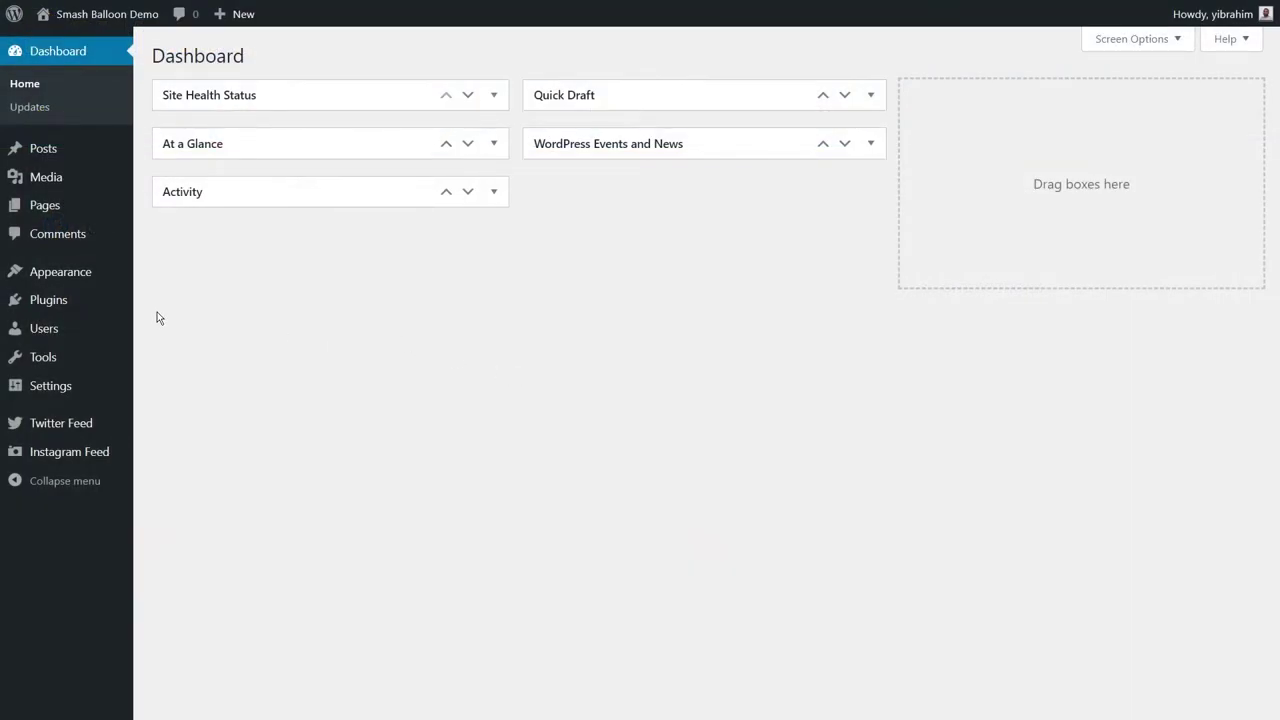
Step: Upload the plugin file Custom-Facebook-Feed-WP-Plugin-4.3-Personal.zip to the WordPress site, install it and activate it
mouse_move(75, 307)
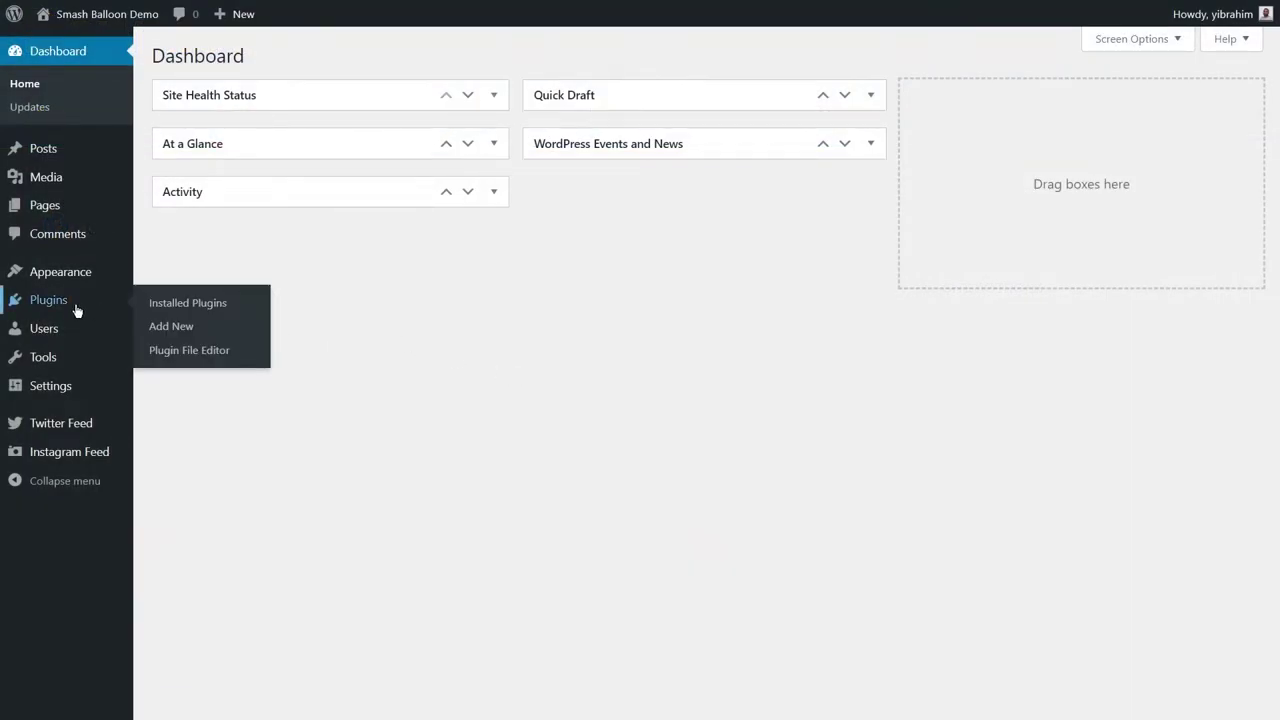
left_click(185, 331)
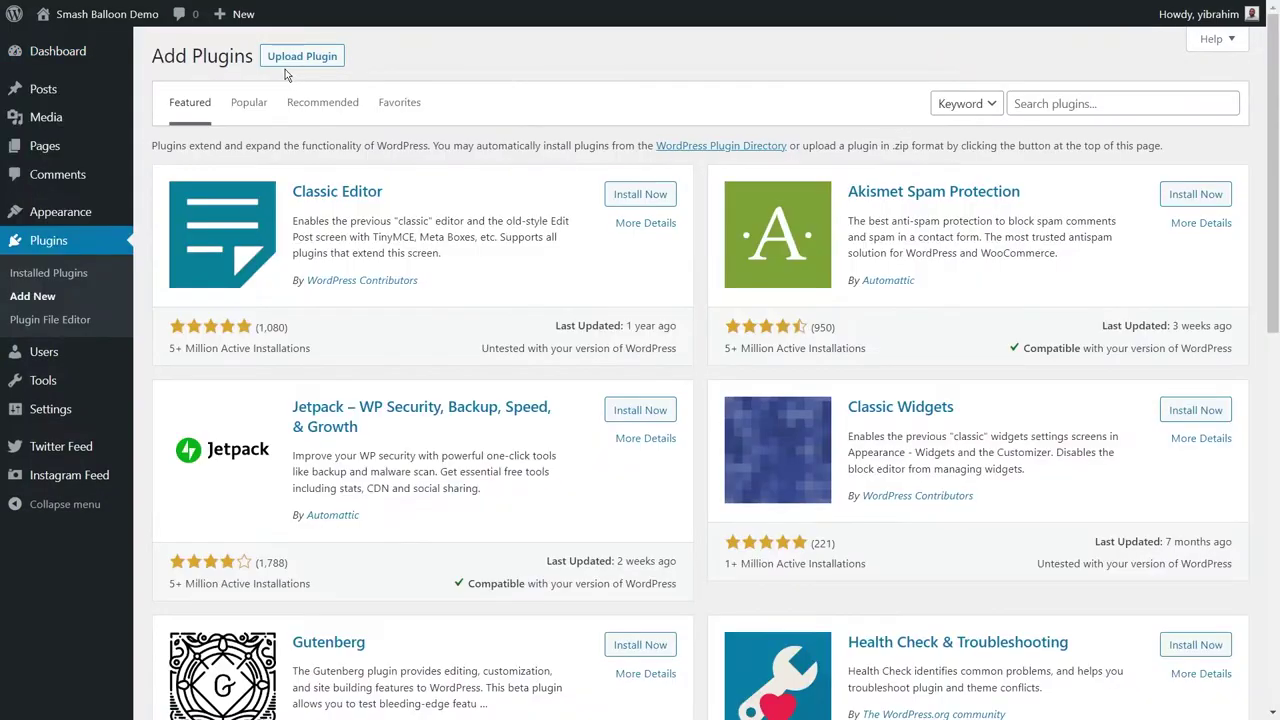
left_click(285, 64)
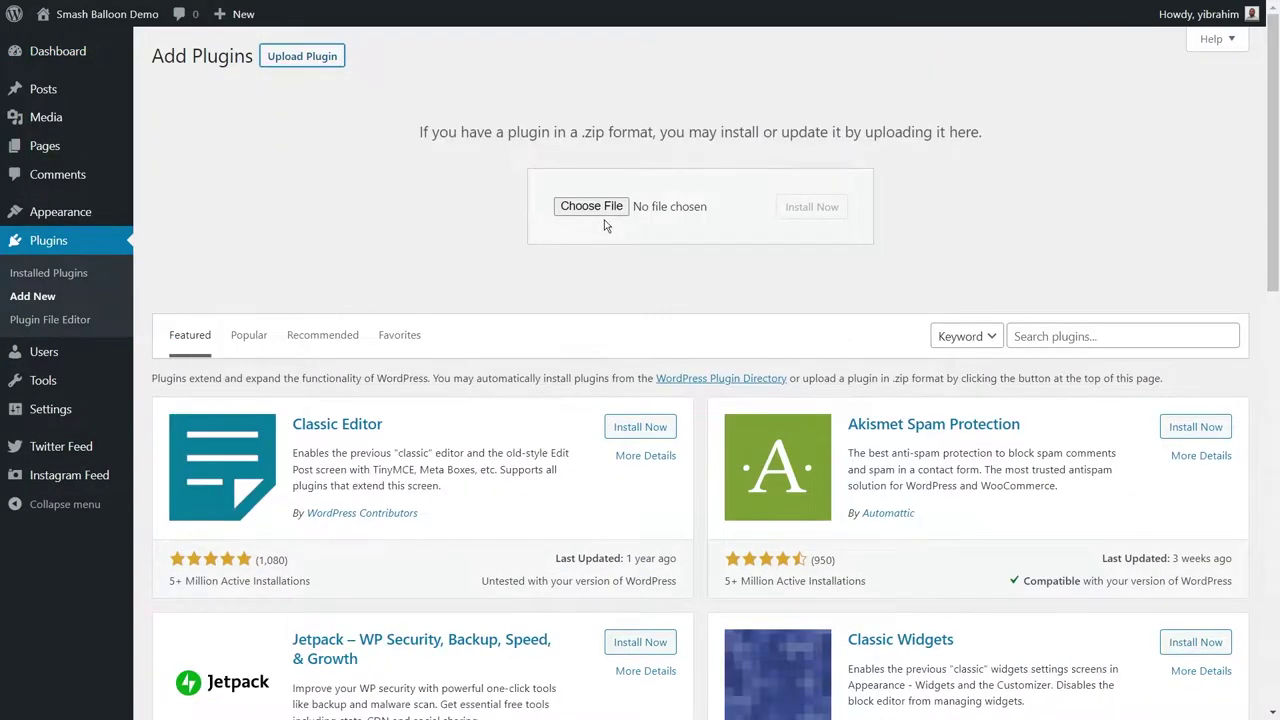
left_click(604, 214)
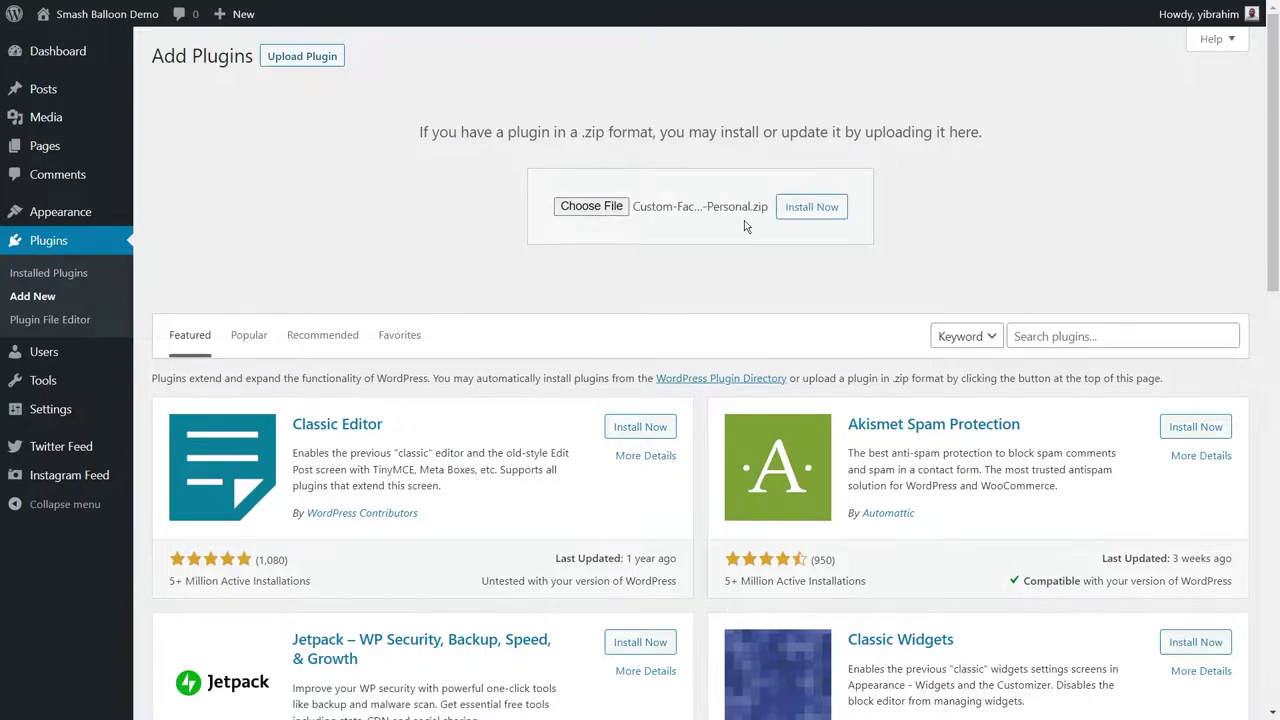
left_click(807, 216)
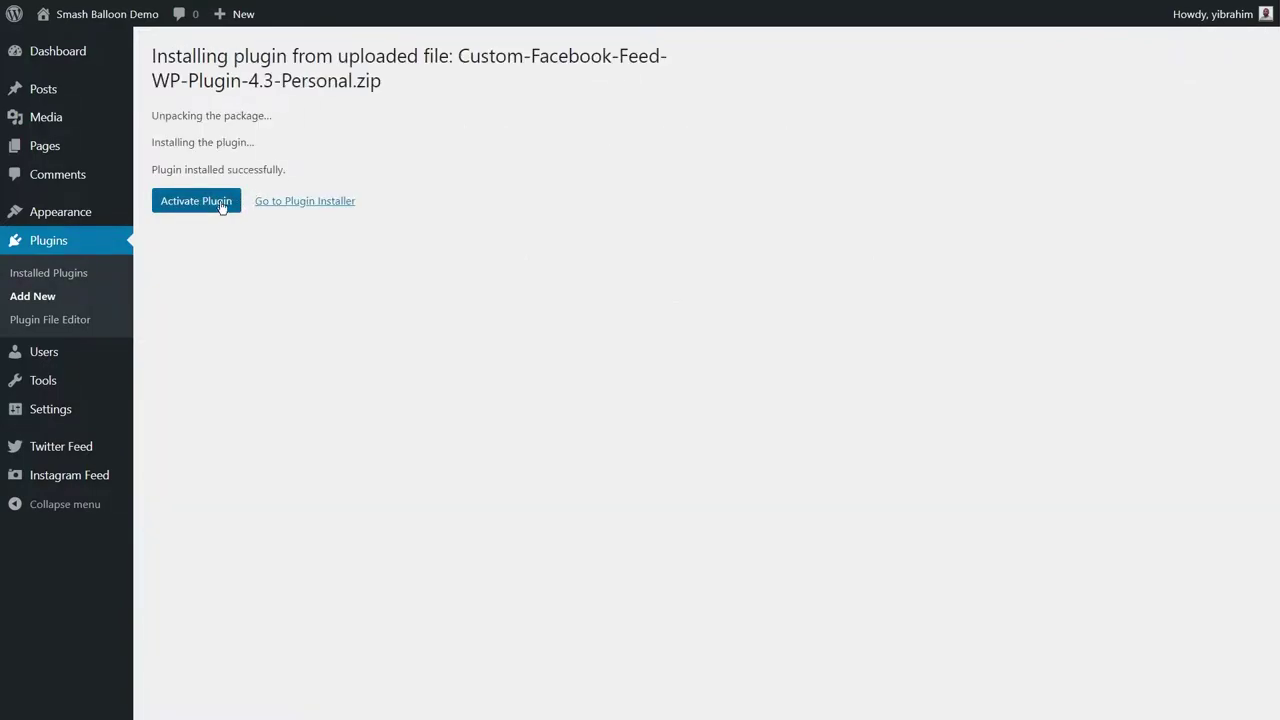
left_click(197, 203)
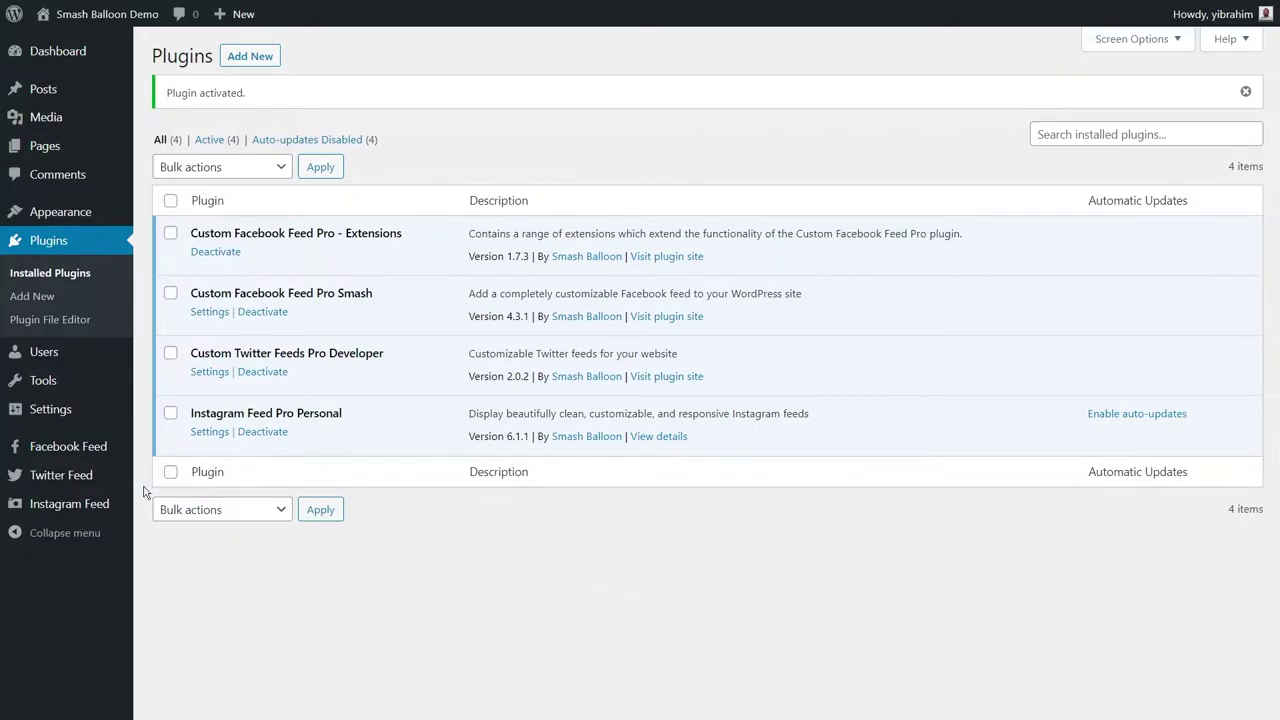
Step: Paste the Custom Facebook Feed Pro license key into the Facebook Feed plugin's settings and activate the license
mouse_move(83, 456)
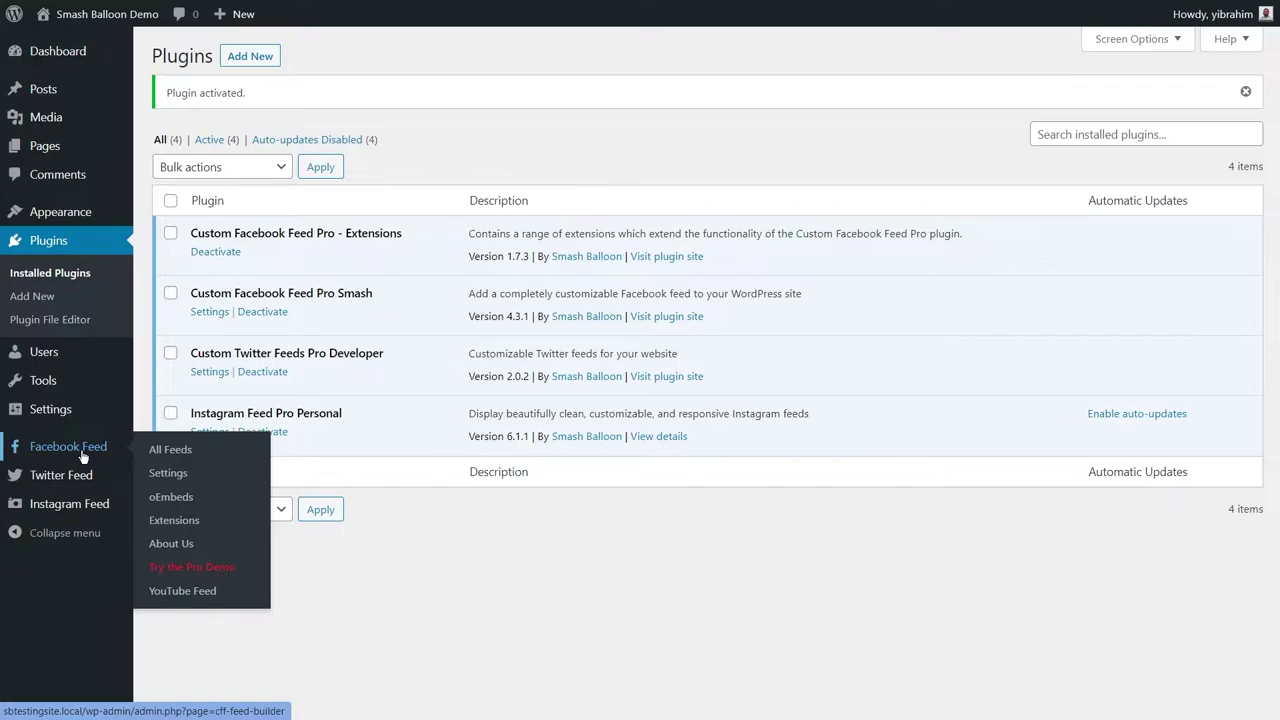
left_click(165, 484)
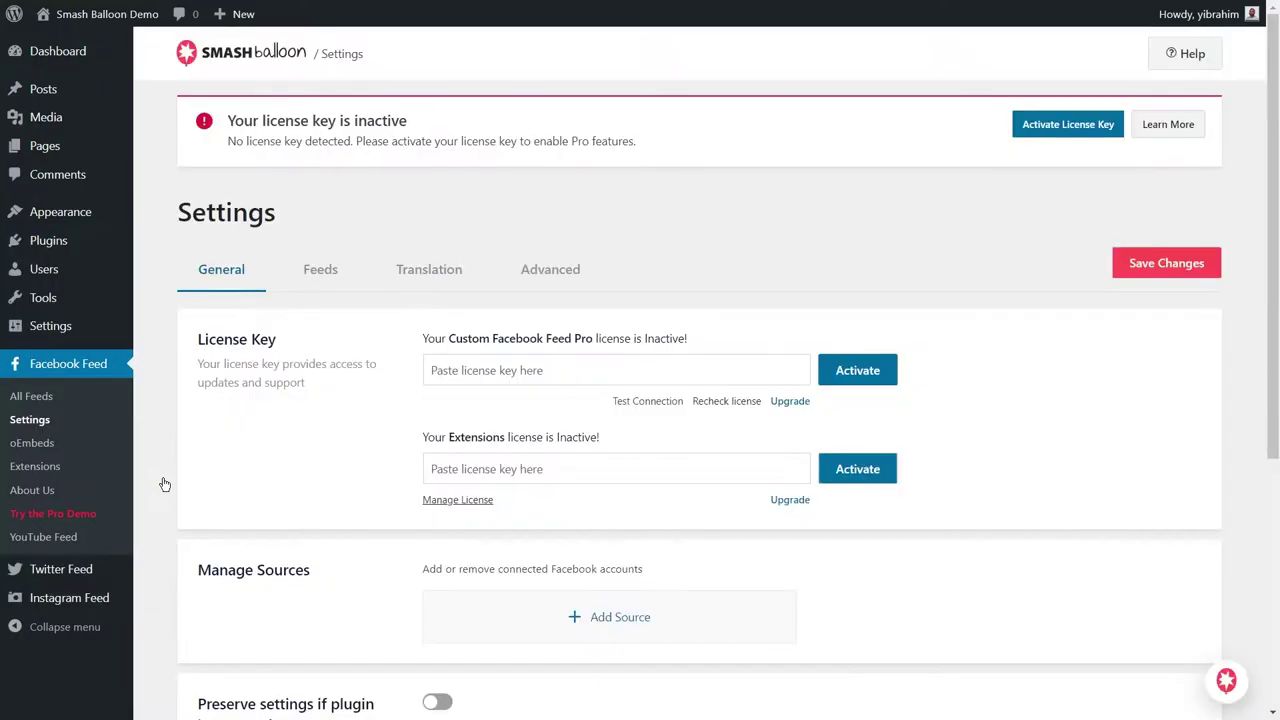
left_click(524, 371)
key("ctrl+v")
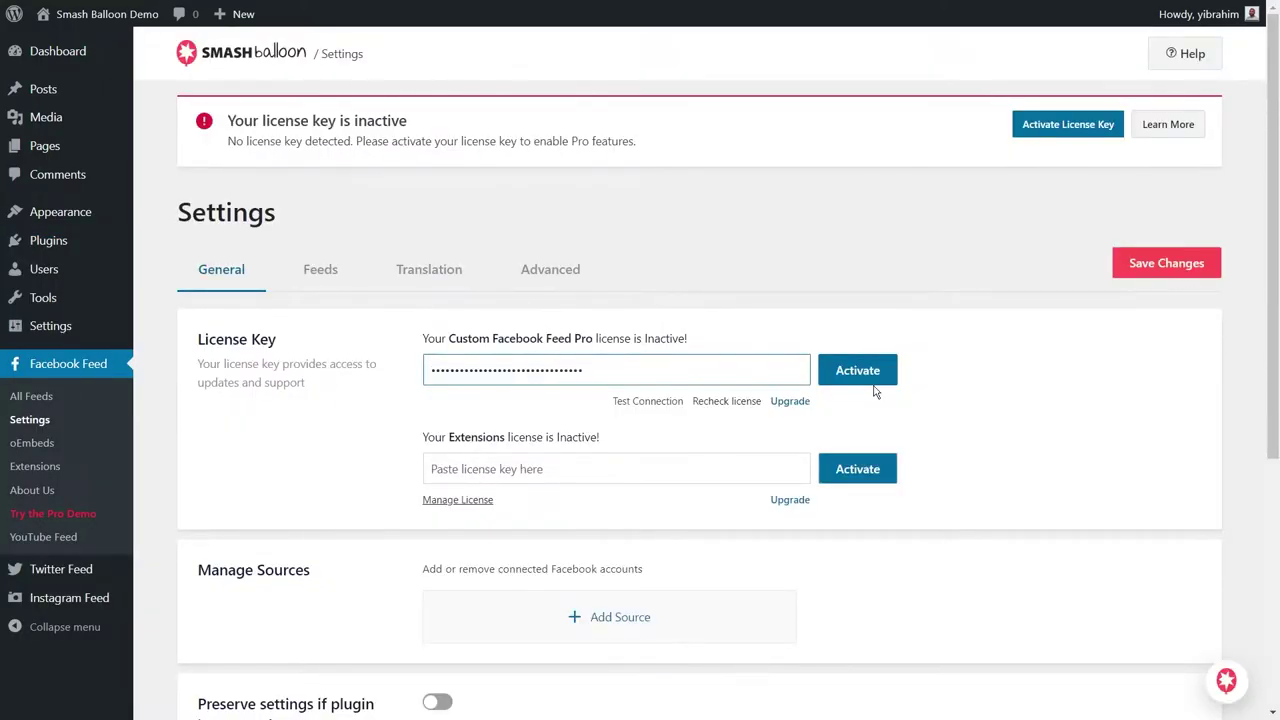
left_click(873, 376)
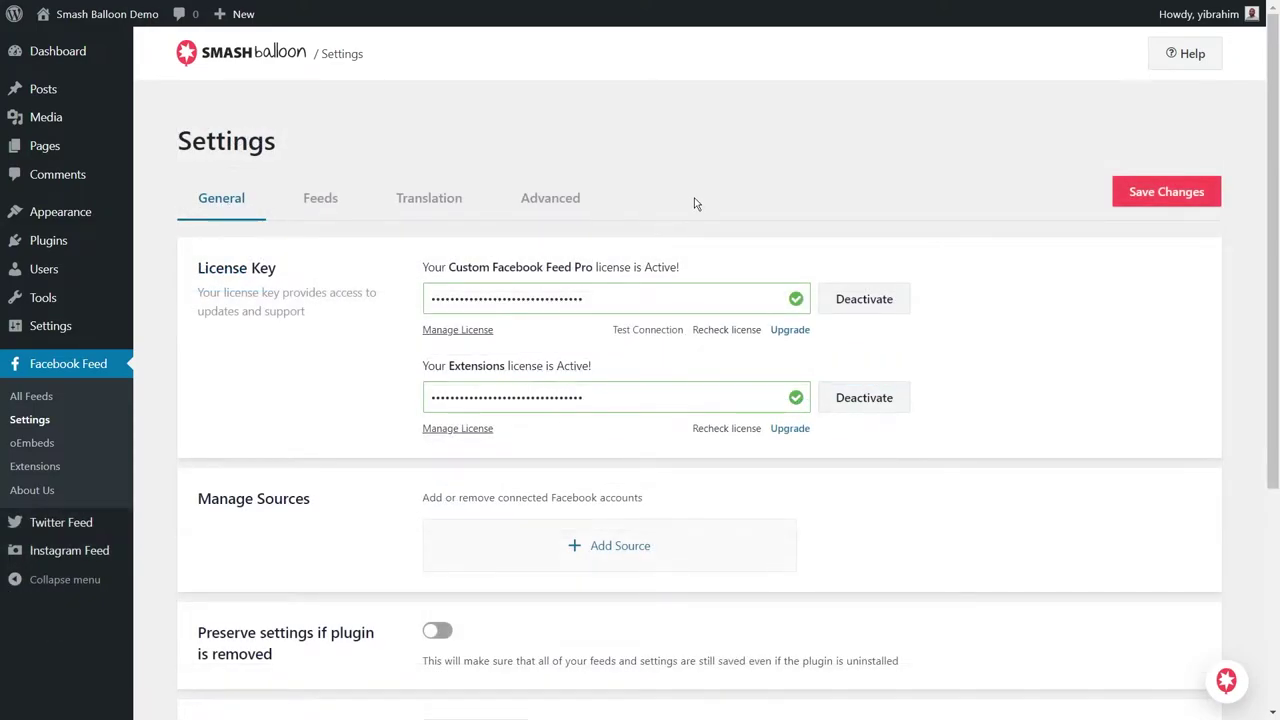
Step: Create a new Facebook feed with Photos as its feed type
left_click(36, 398)
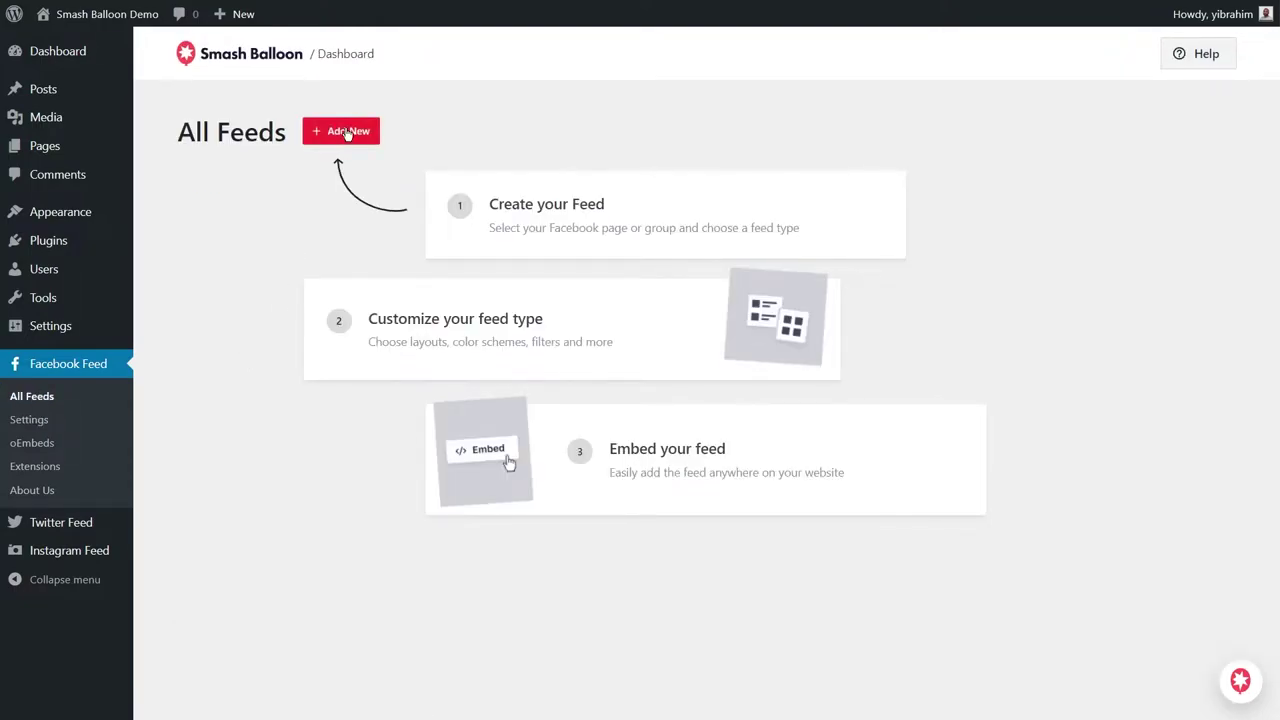
left_click(345, 134)
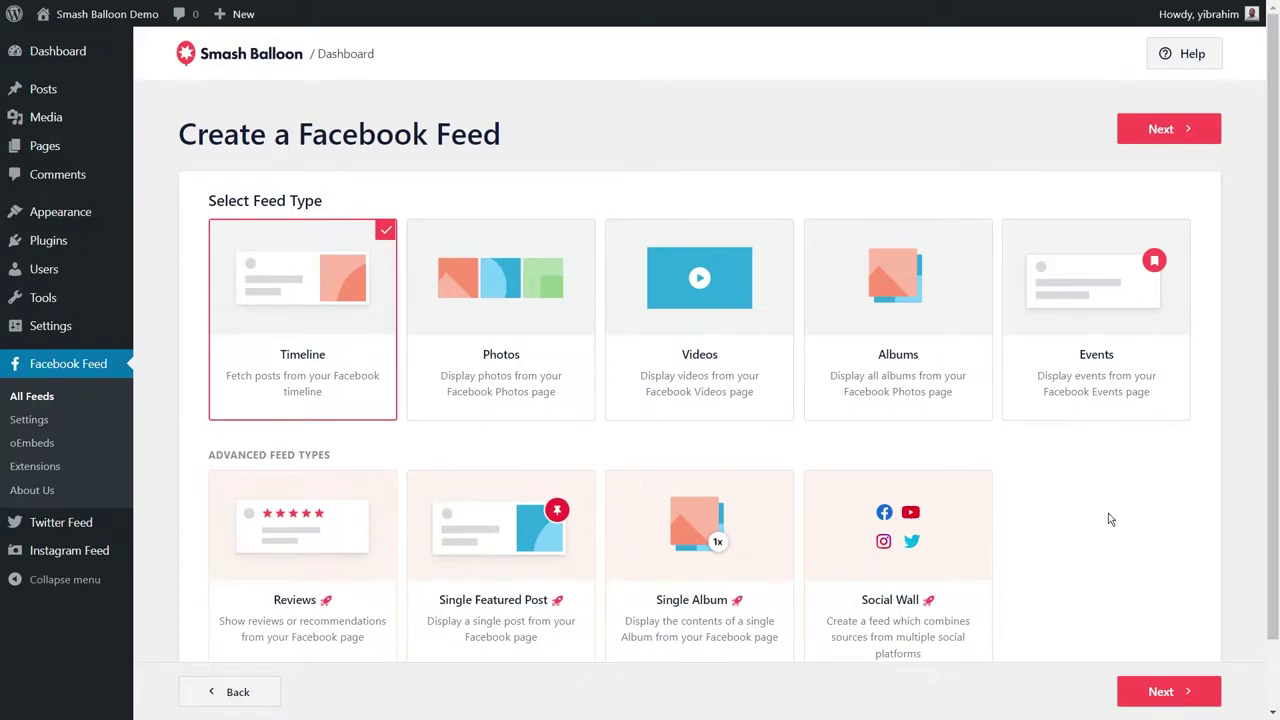
left_click(538, 400)
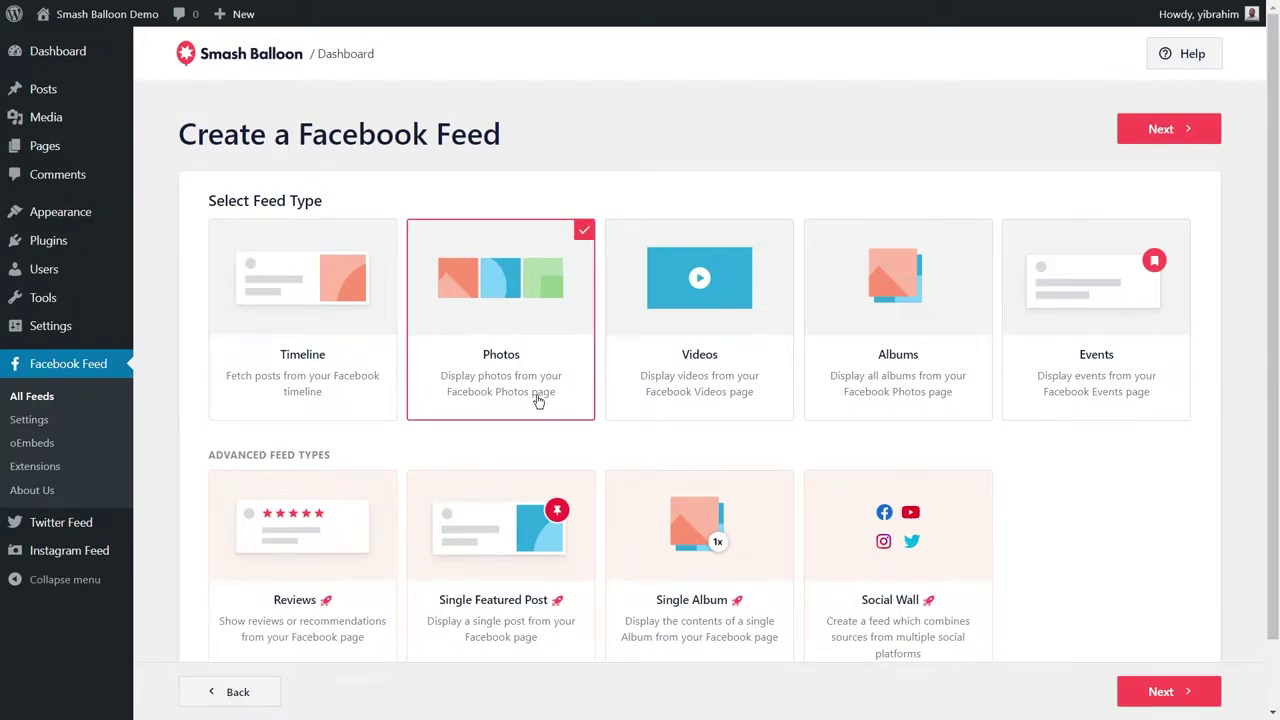
left_click(1155, 140)
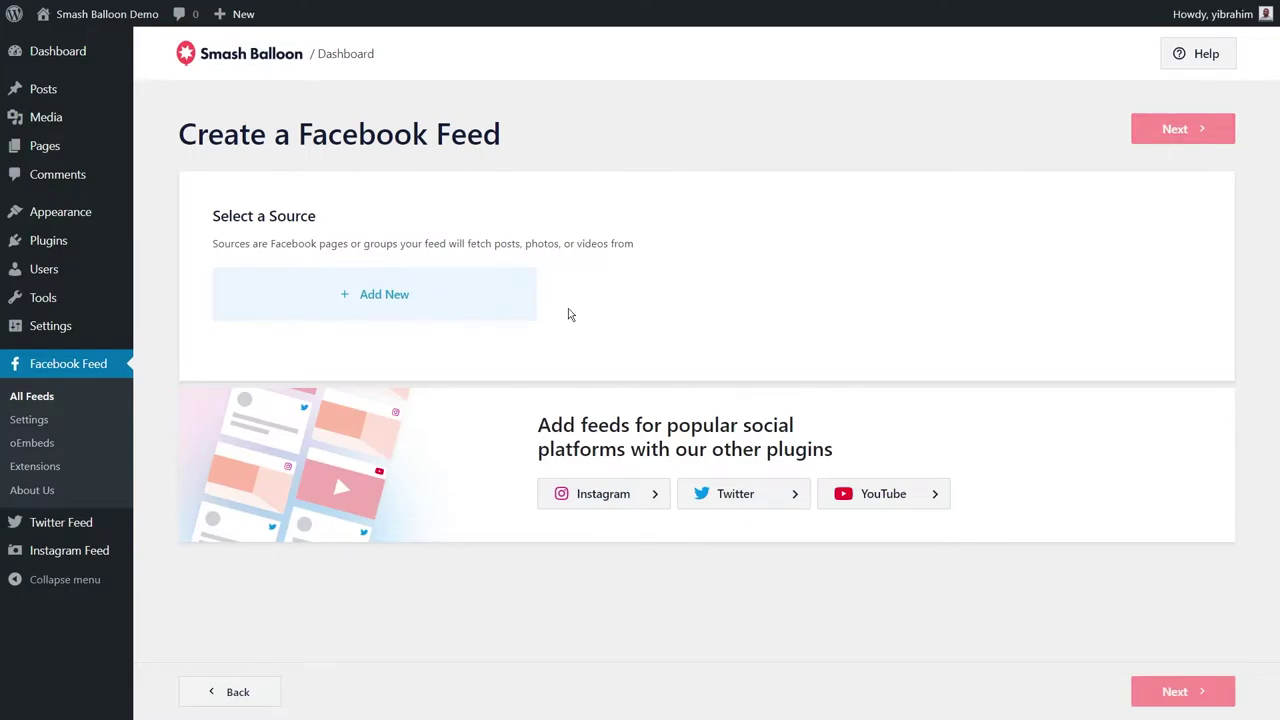
Step: Connect a Facebook account as a Page source, granting Smash Balloon WordPress the default permissions for the Landscapes We Love page
left_click(500, 314)
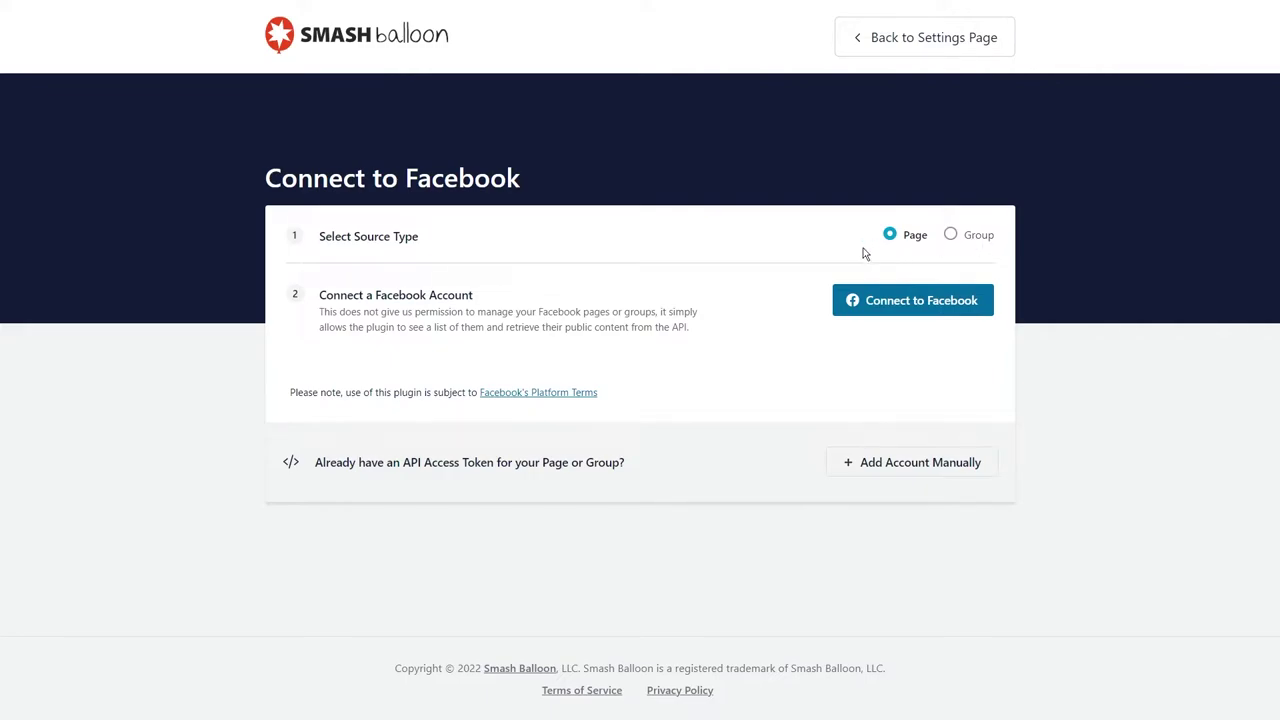
left_click(937, 311)
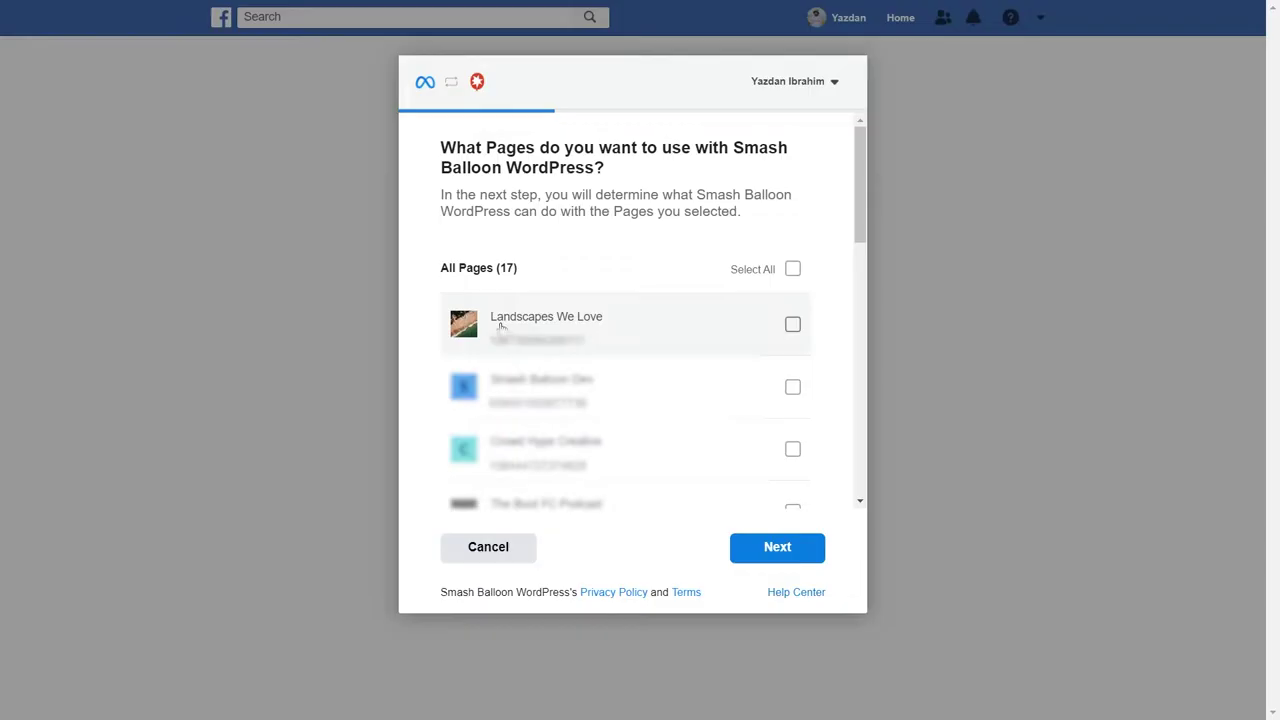
left_click(793, 328)
left_click(791, 551)
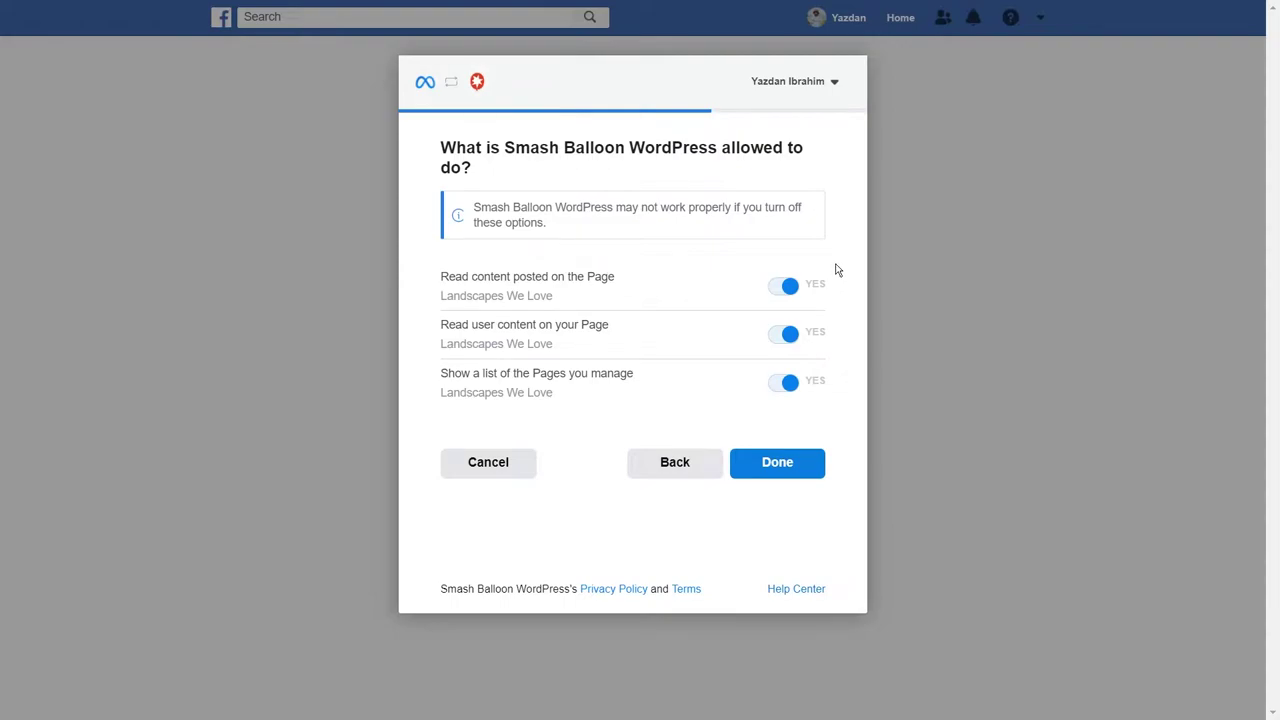
left_click(789, 470)
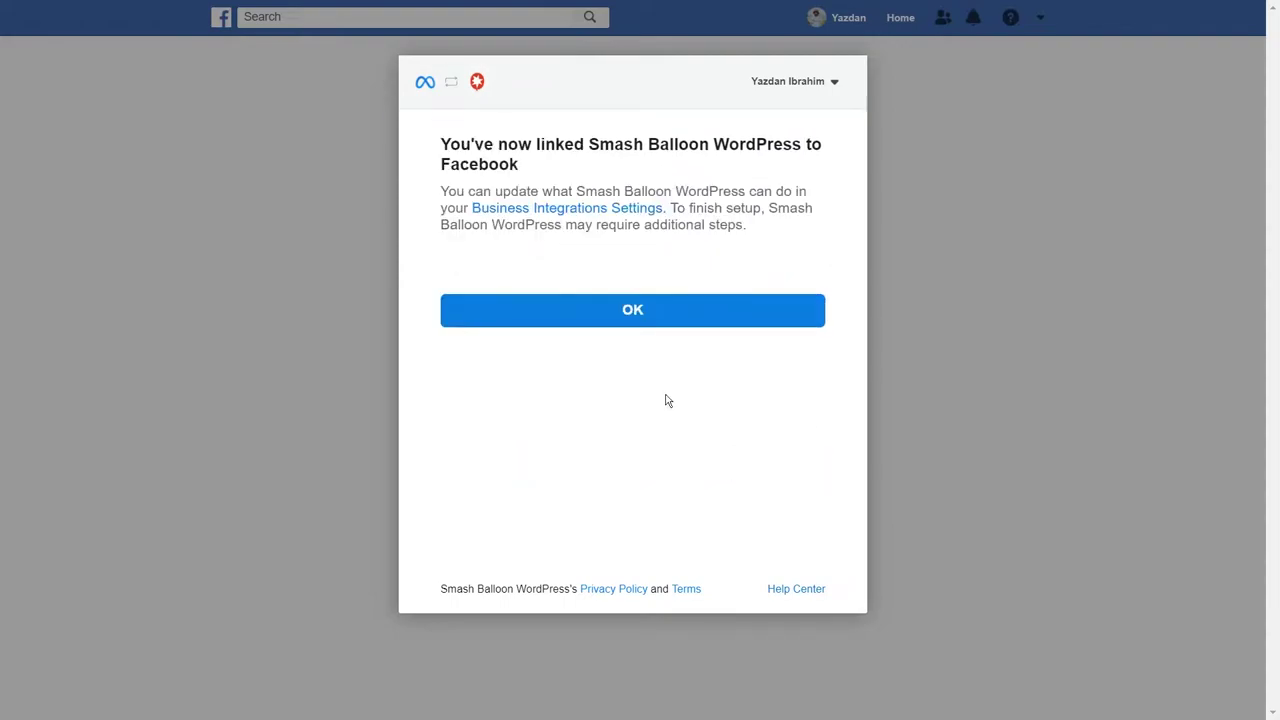
left_click(665, 314)
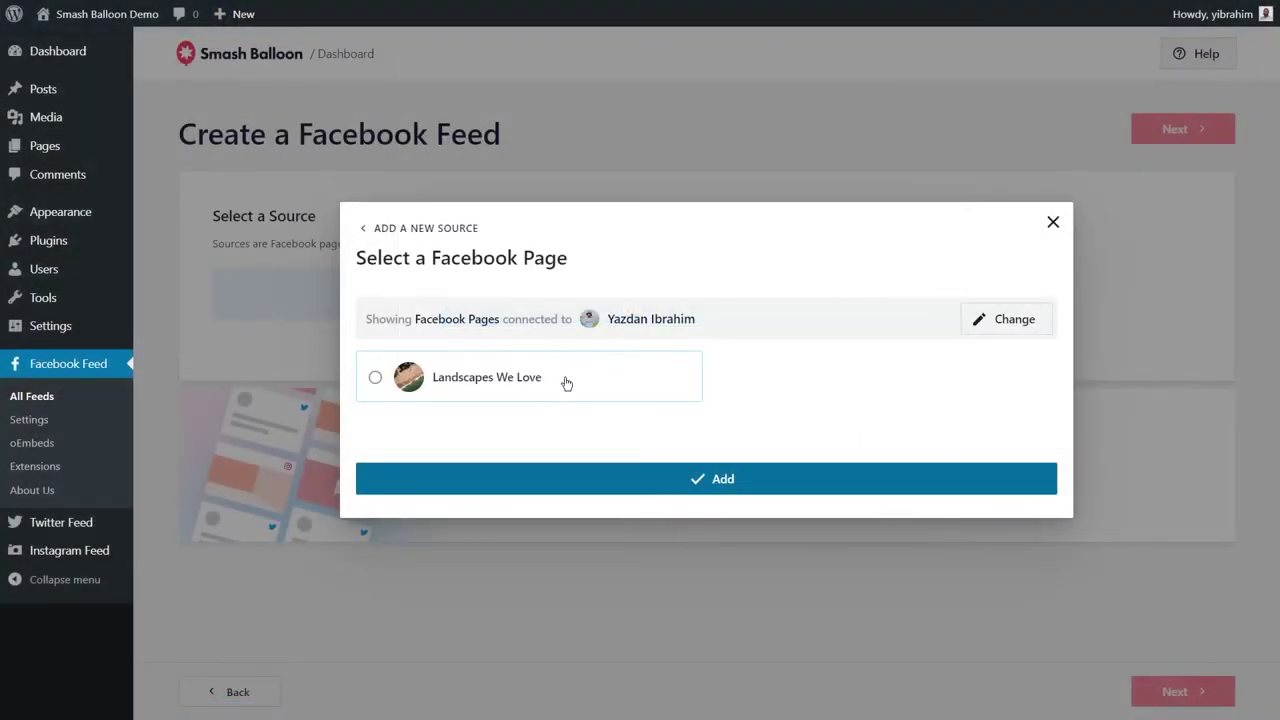
Step: Add the Landscapes We Love page as the feed's source and continue with the Default template
left_click(377, 379)
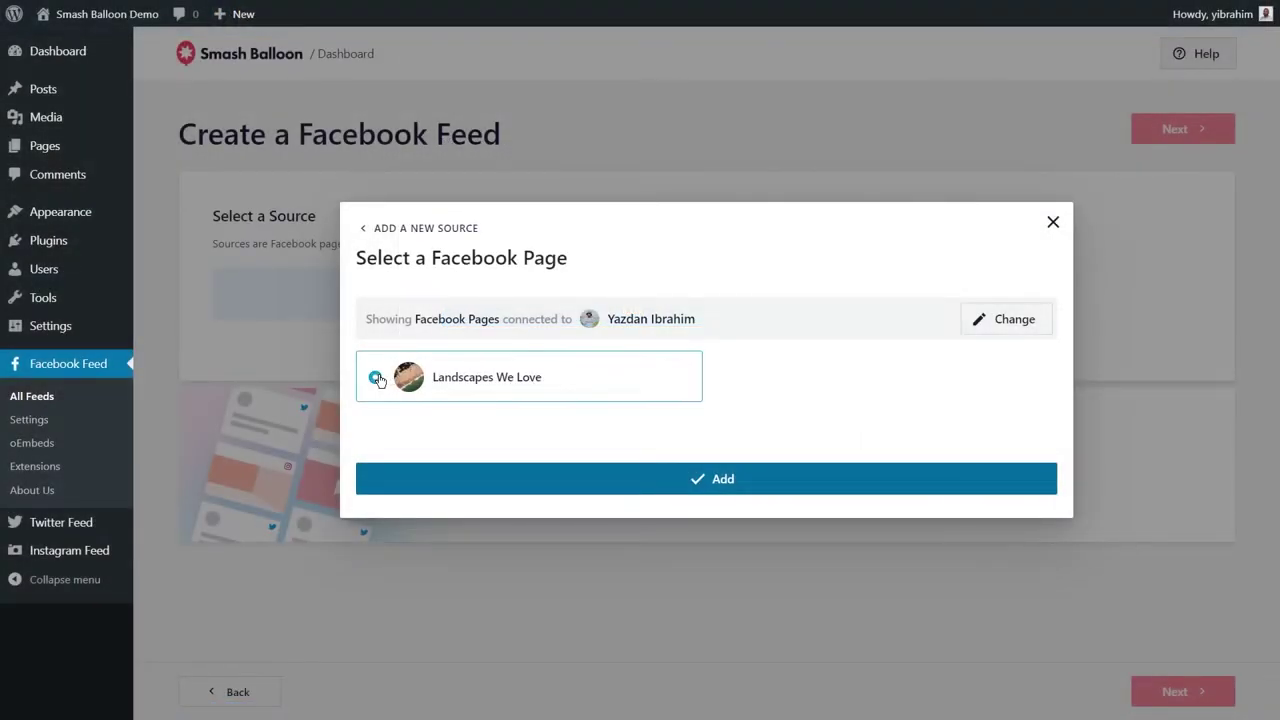
left_click(694, 479)
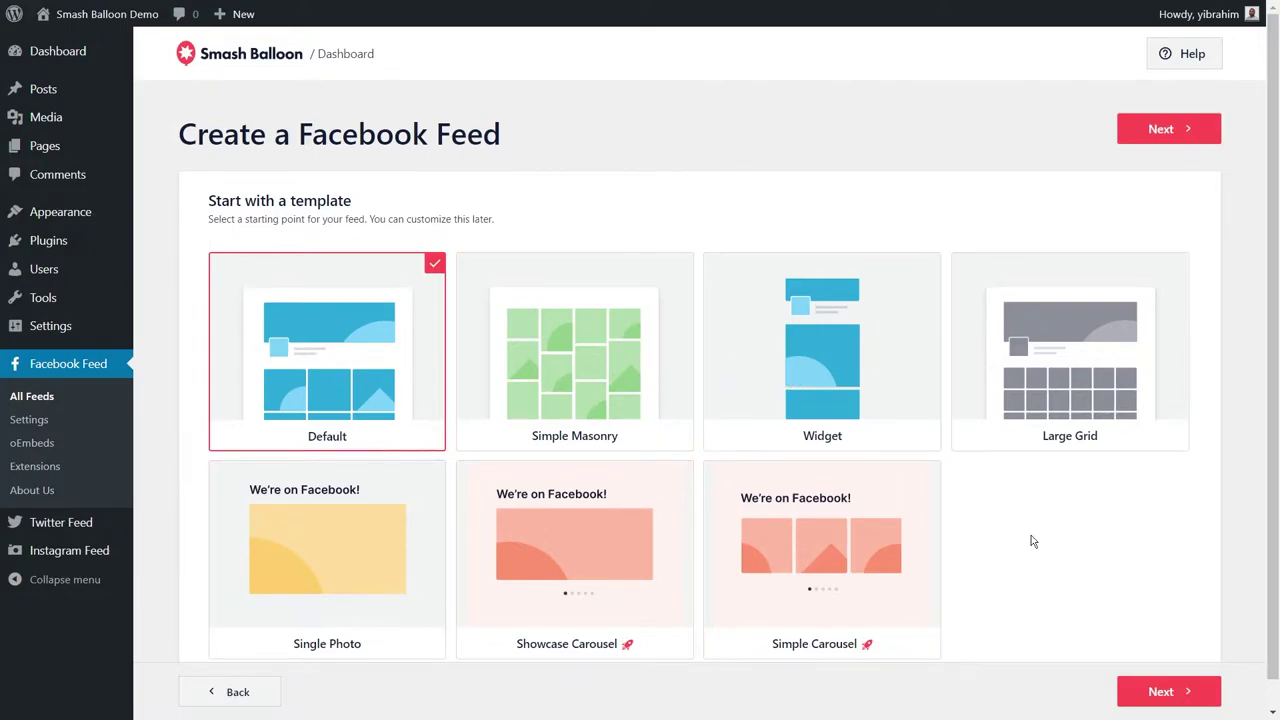
left_click(1168, 692)
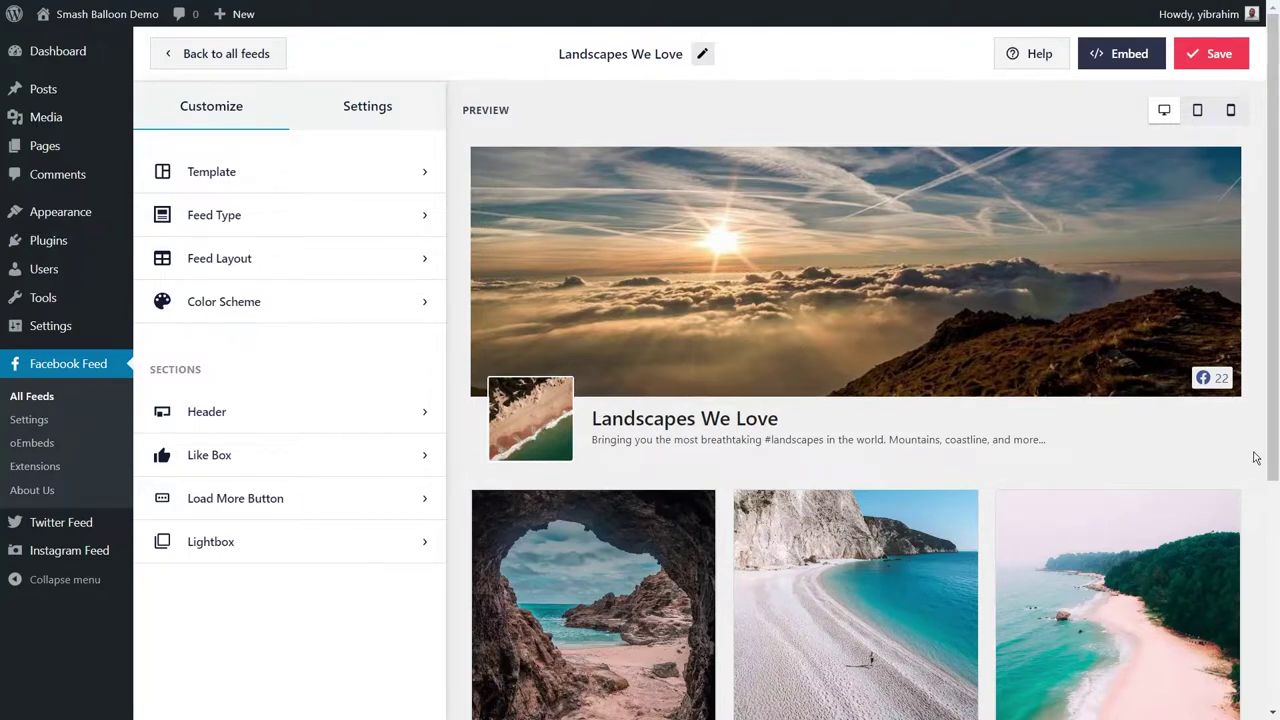
Step: Try the List layout in the Feed Layout settings and set the feed's layout to Masonry
scroll(1254, 452, "down", 5)
scroll(1253, 445, "up", 5)
left_click(420, 259)
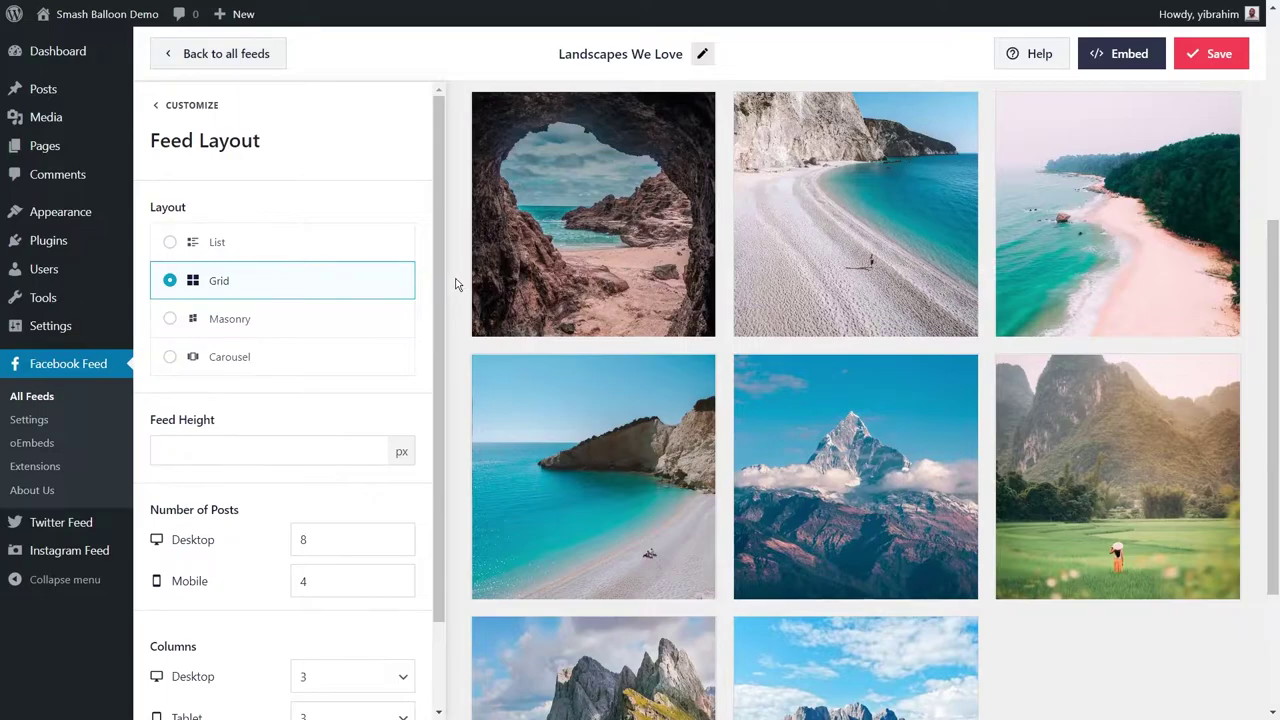
left_click(349, 252)
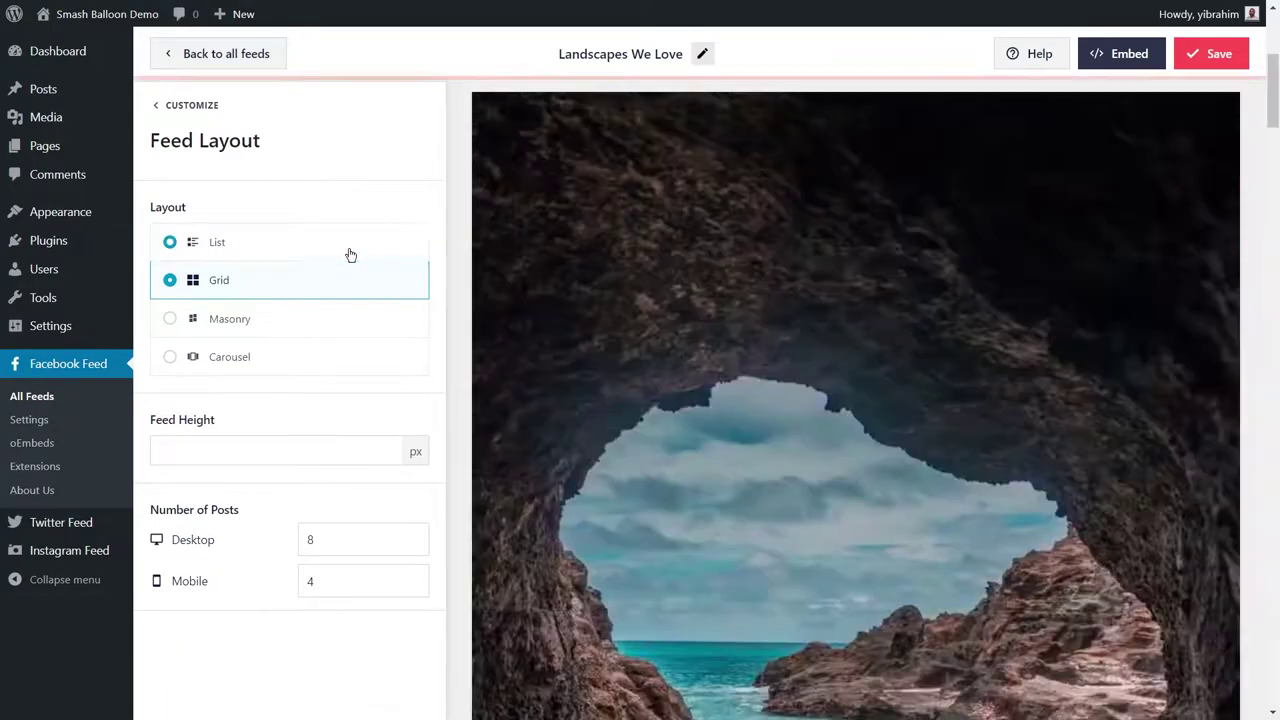
scroll(700, 345, "down", 8)
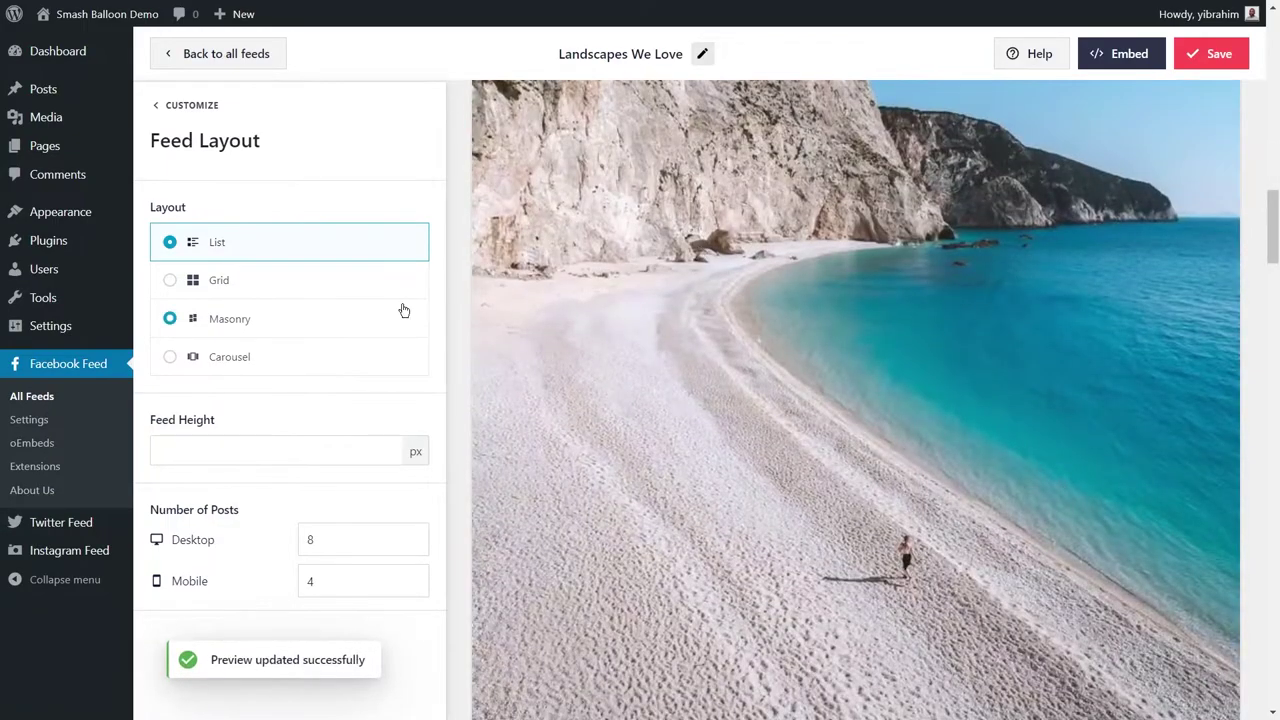
left_click(403, 311)
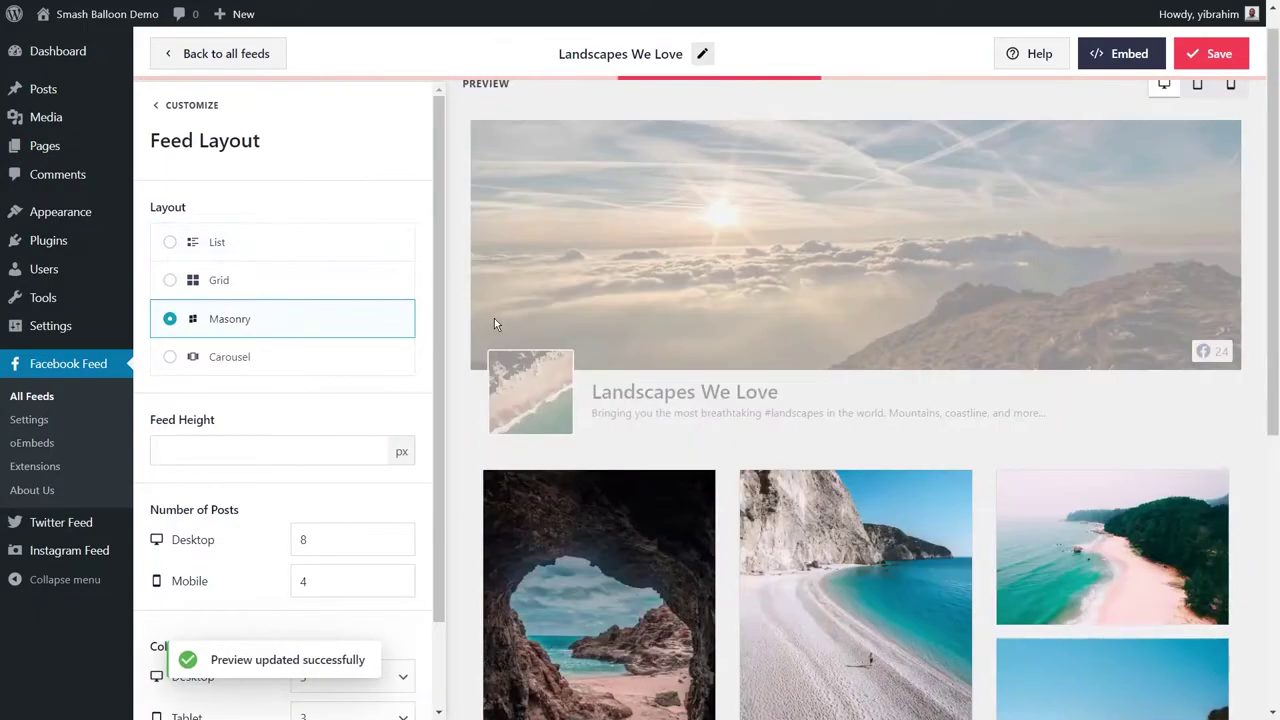
scroll(494, 318, "down", 3)
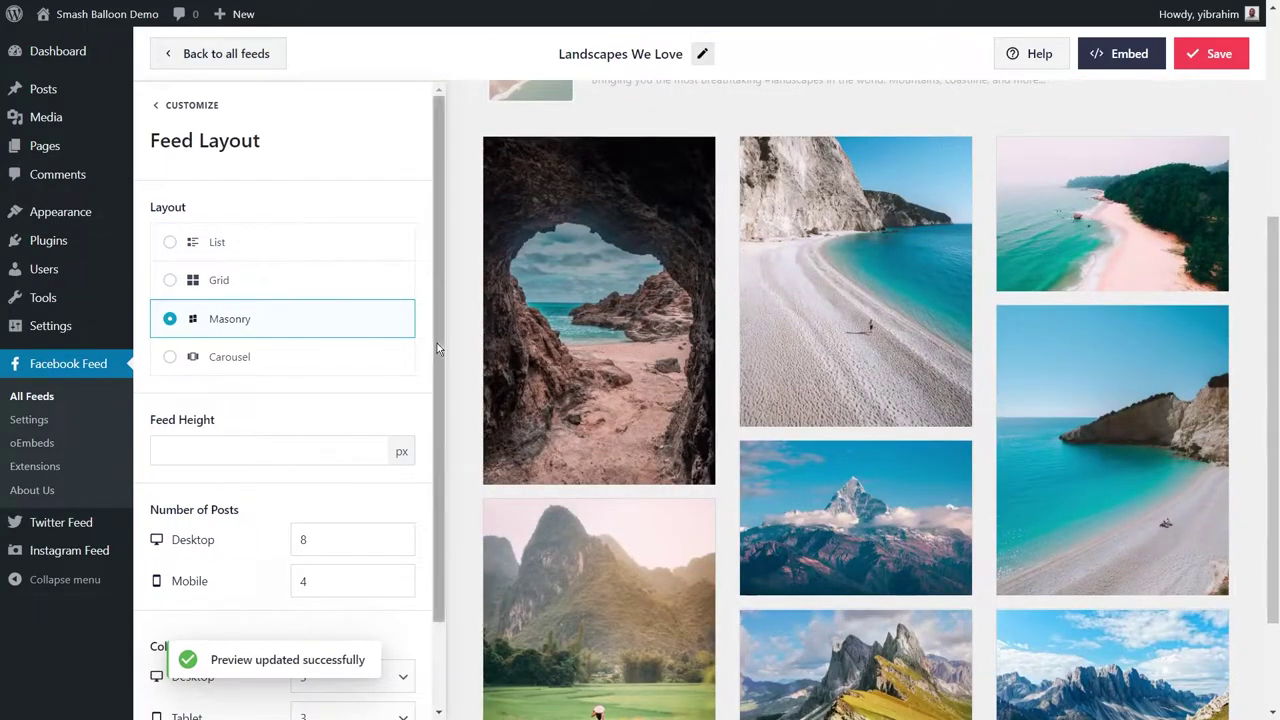
Step: Preview the Carousel layout by browsing through its slides and switch the feed back to Masonry
left_click(405, 358)
left_click(845, 672)
left_click(866, 672)
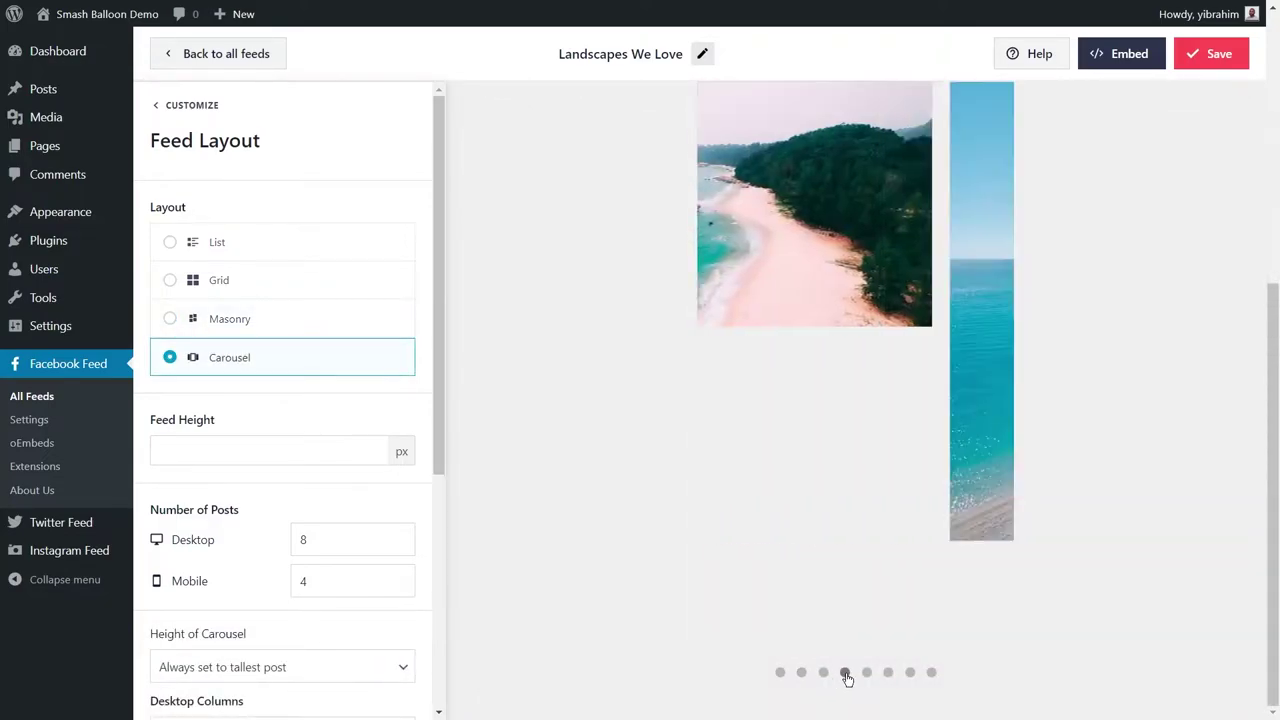
left_click(888, 672)
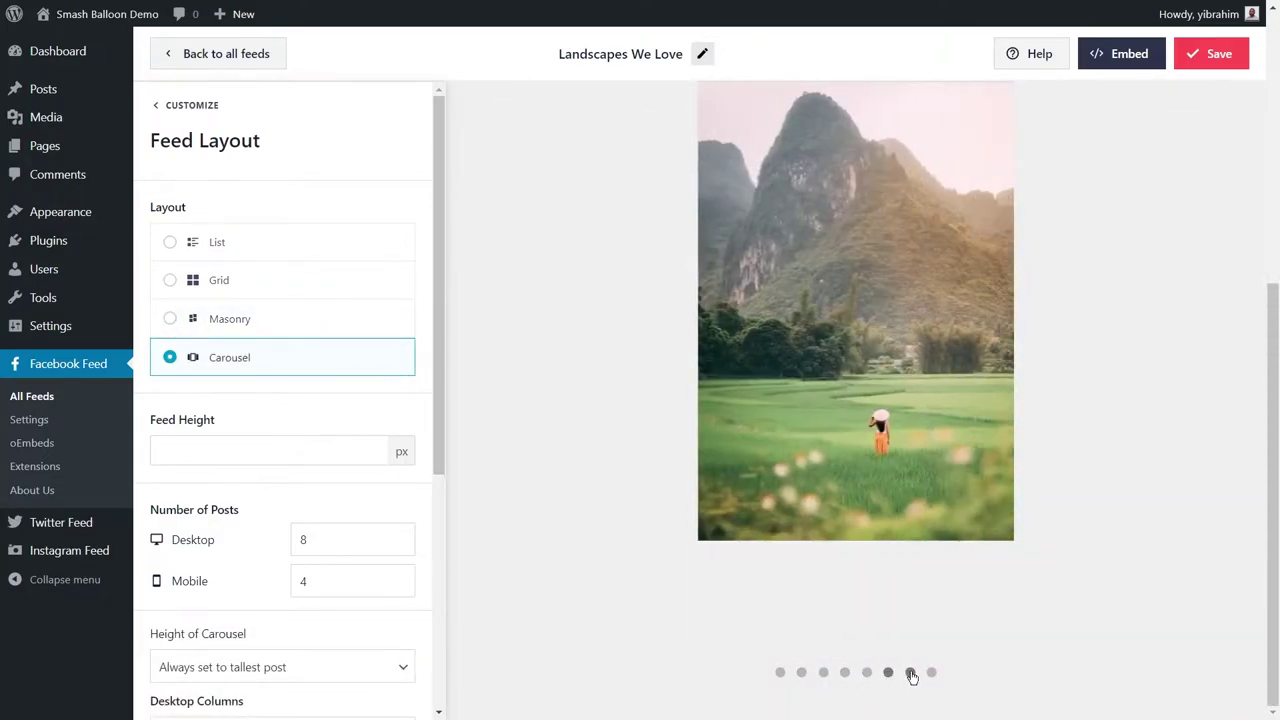
left_click(909, 672)
left_click(405, 318)
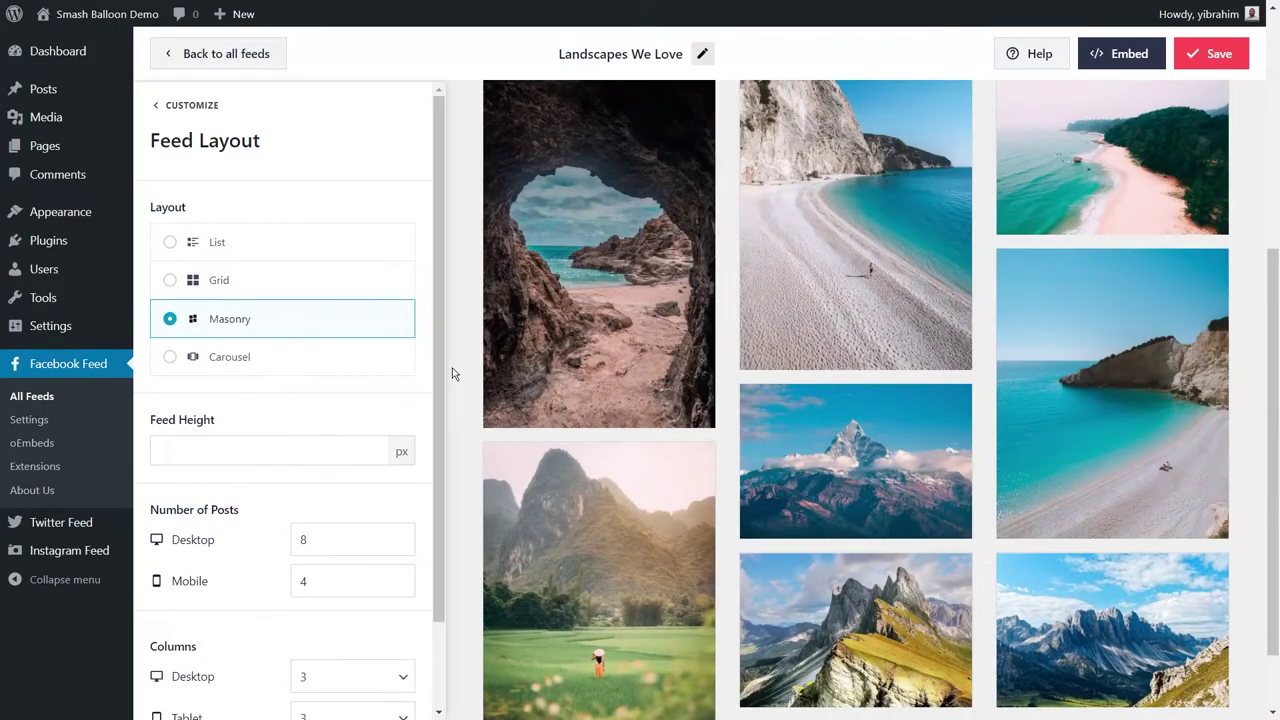
Step: Review the Number of Posts and Columns options of the Masonry feed layout and save the feed
scroll(414, 480, "down", 1)
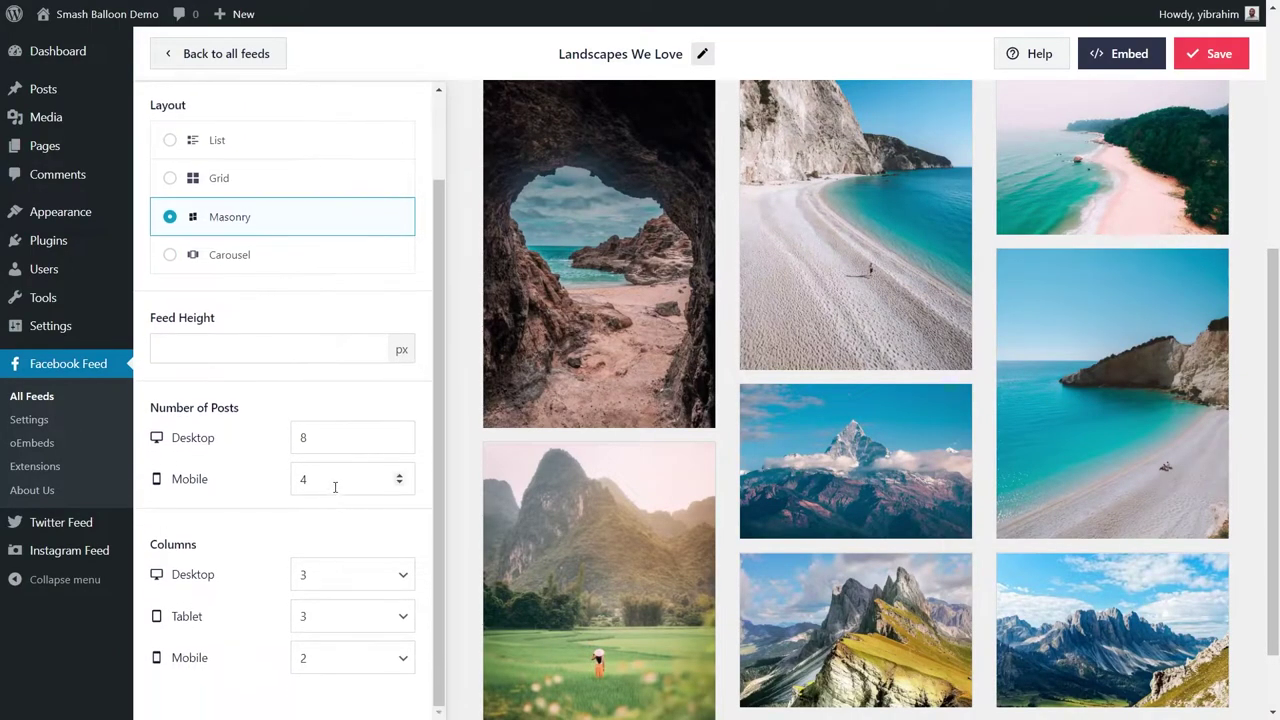
left_click(342, 437)
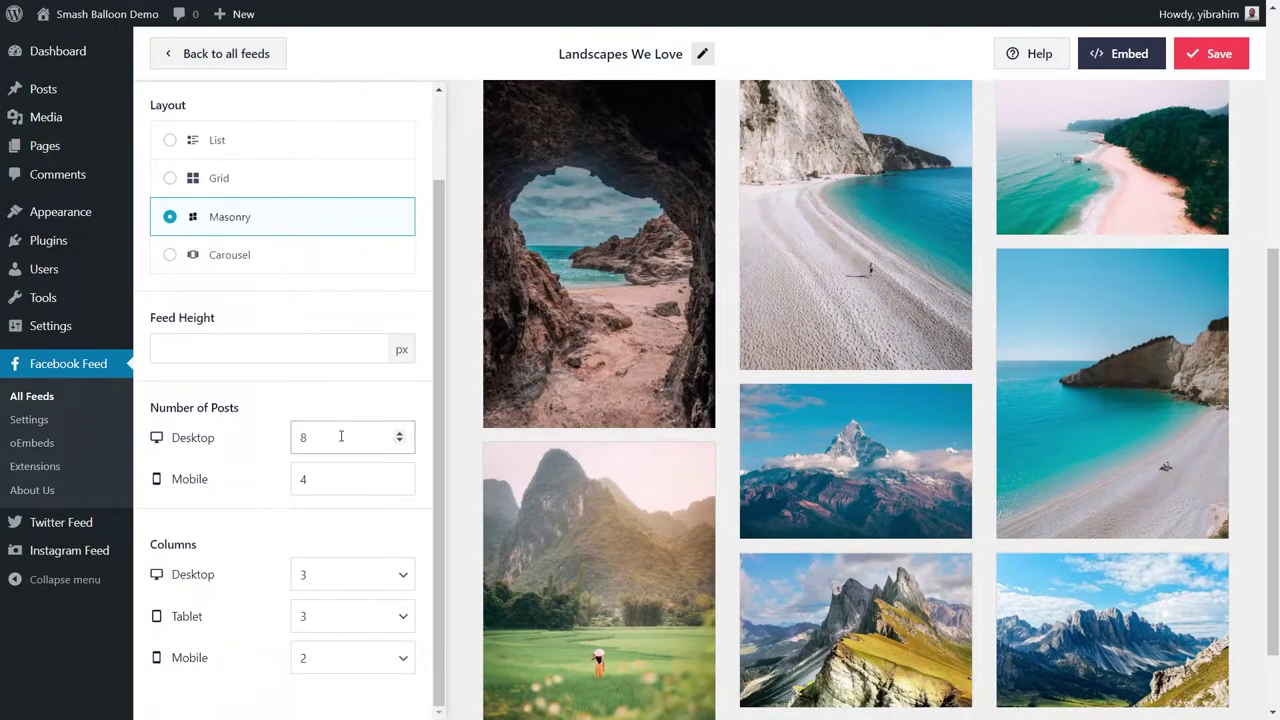
left_click(327, 575)
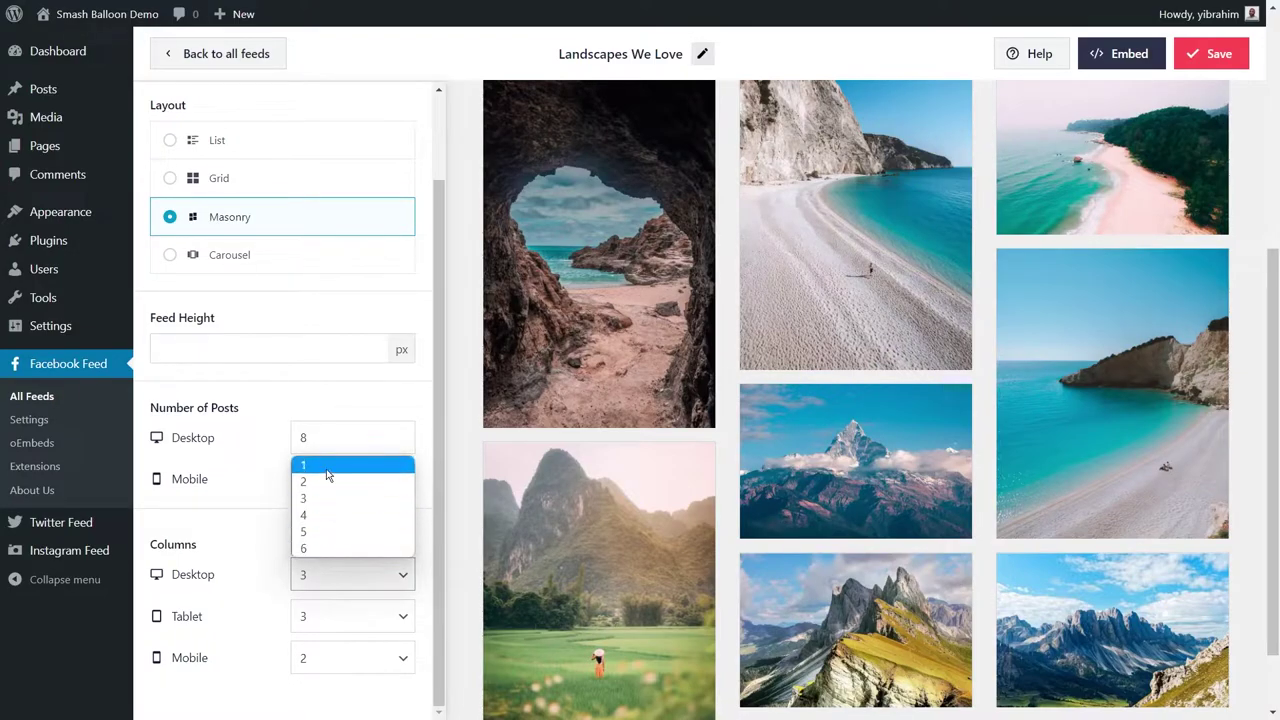
left_click(238, 608)
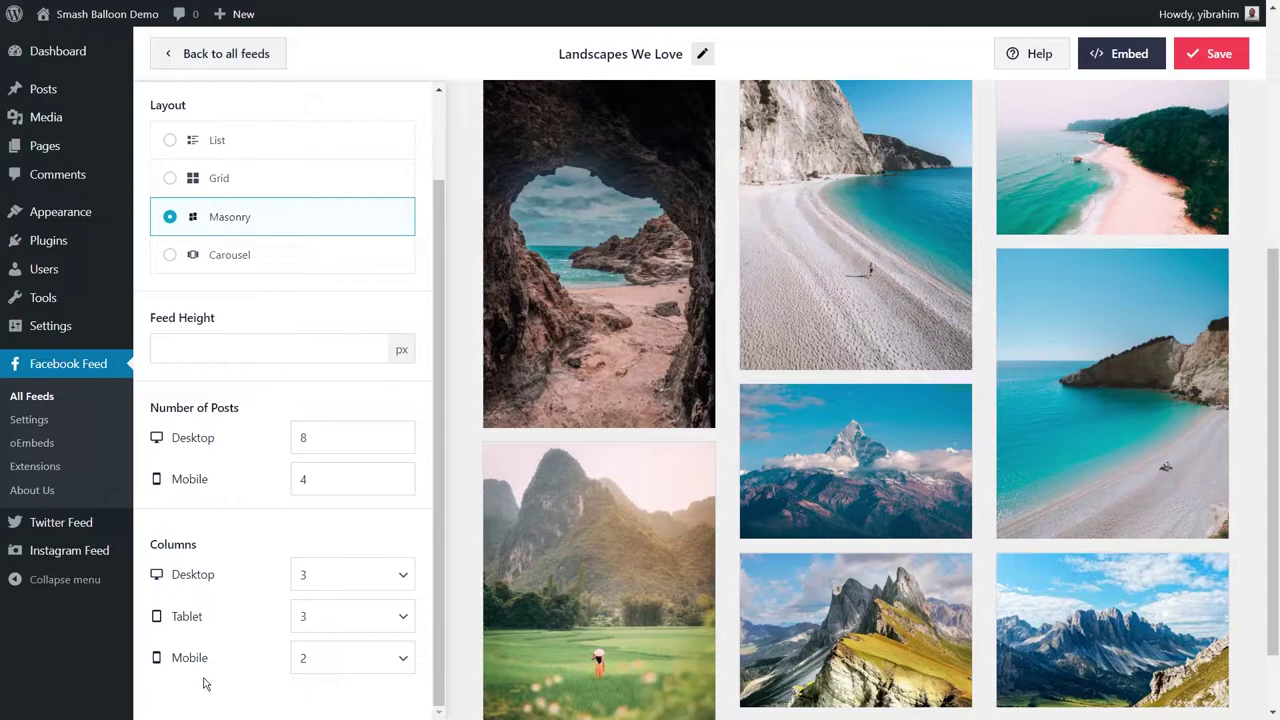
left_click(1196, 66)
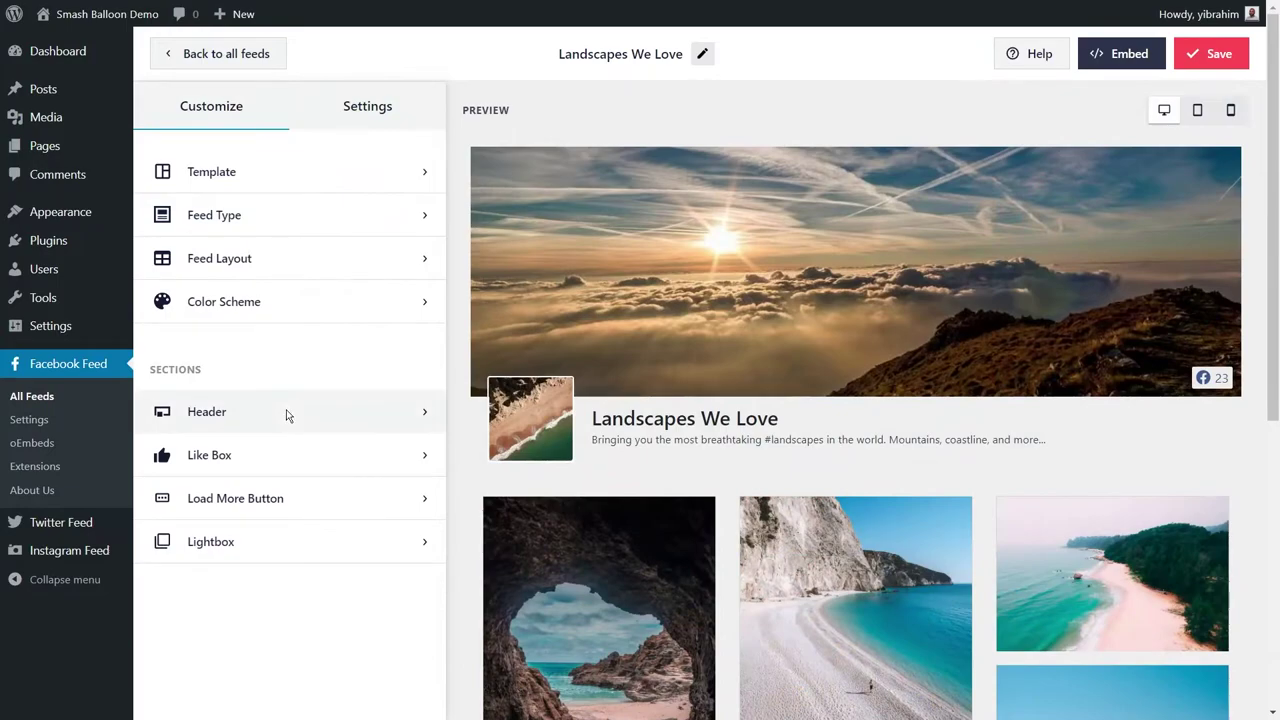
Step: Try the Text header type in the Header section, set it back to Visual and look through the remaining header options
left_click(286, 413)
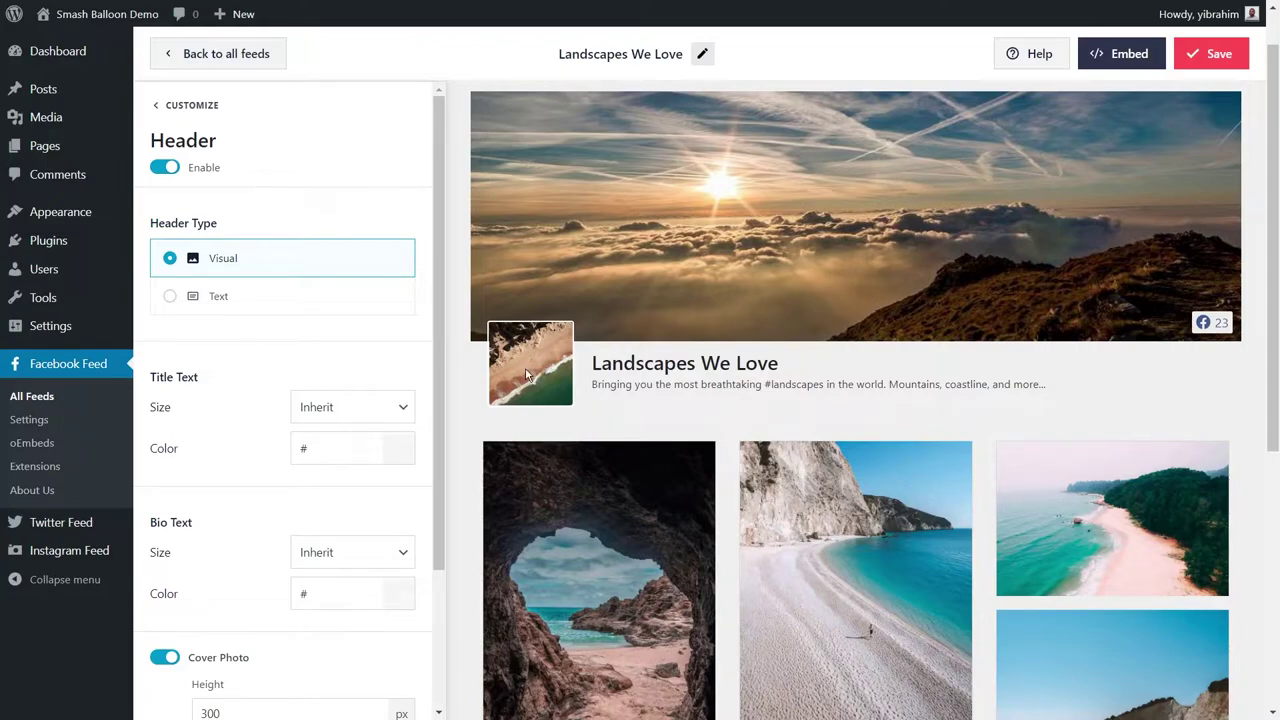
left_click(210, 297)
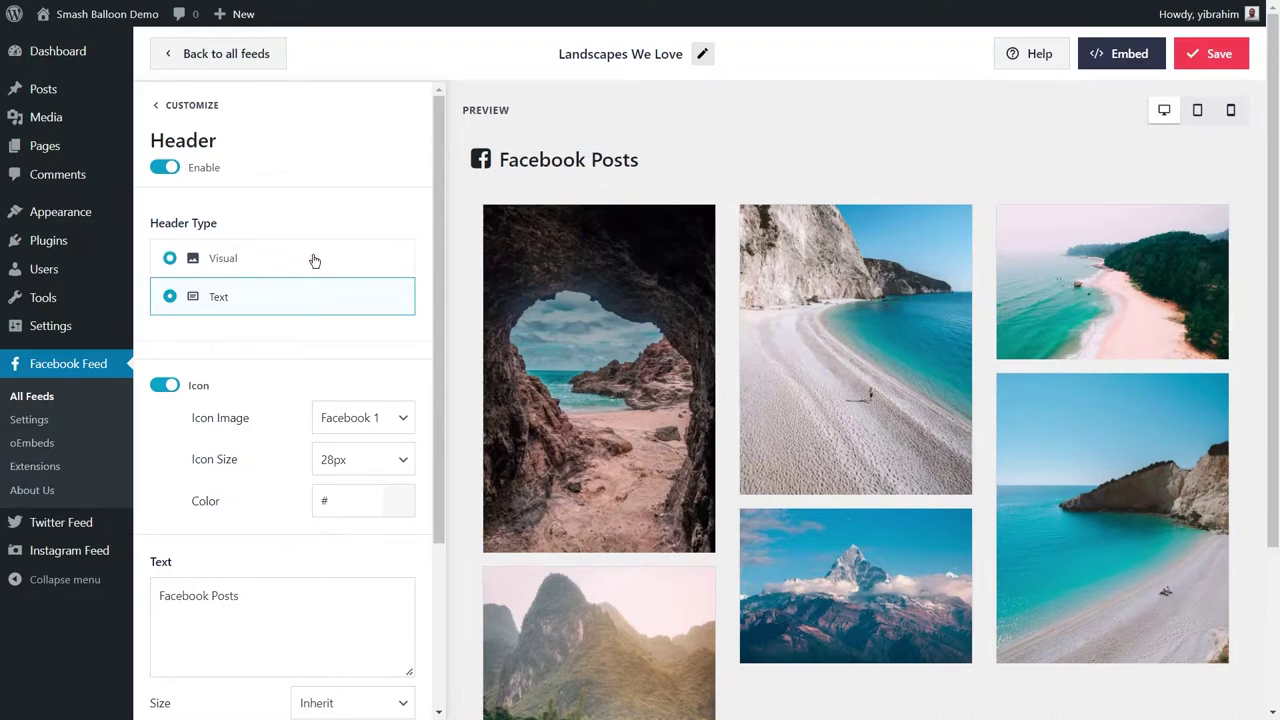
left_click(314, 258)
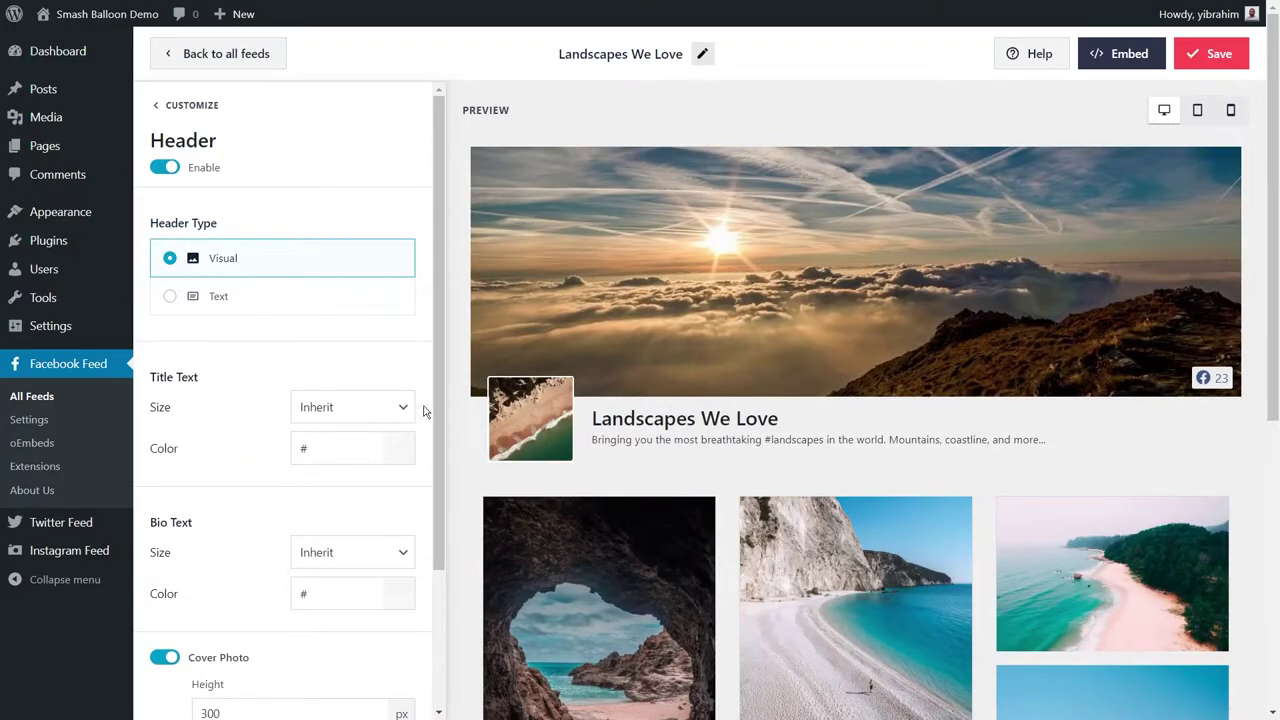
scroll(414, 440, "down", 3)
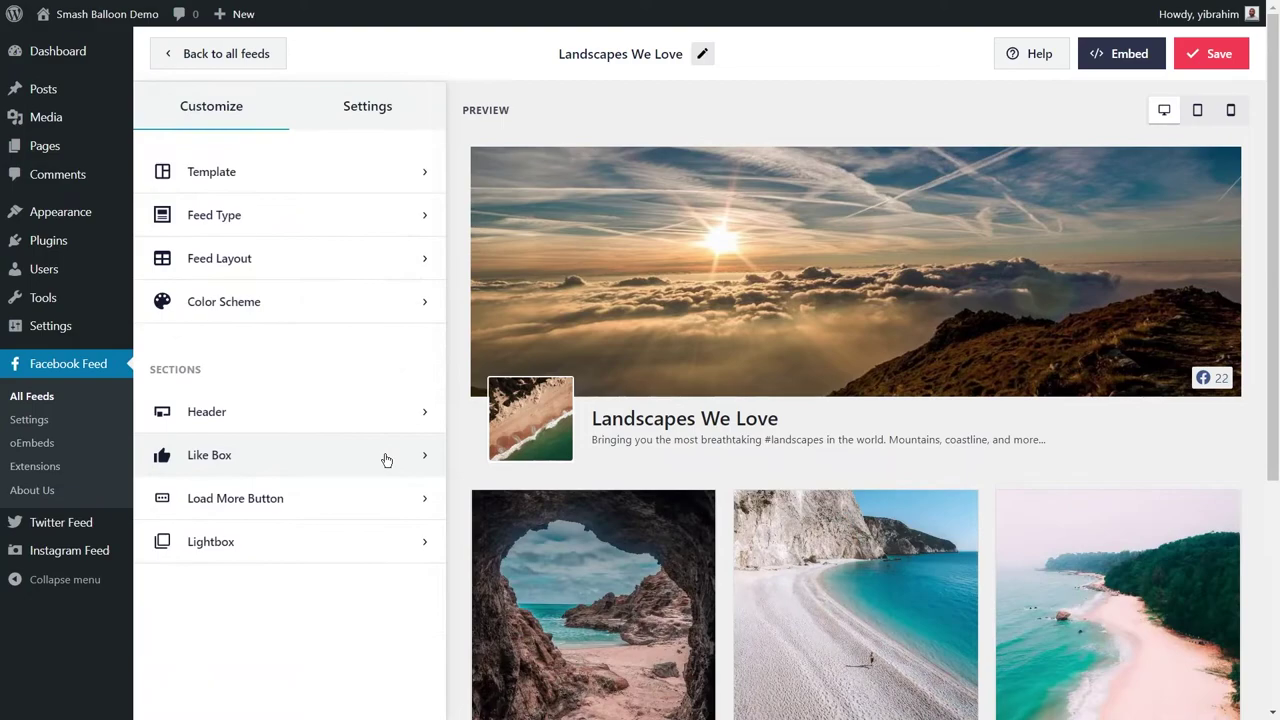
Step: Enable the feed's Like Box section and look through its size, position and display options
left_click(386, 459)
left_click(162, 169)
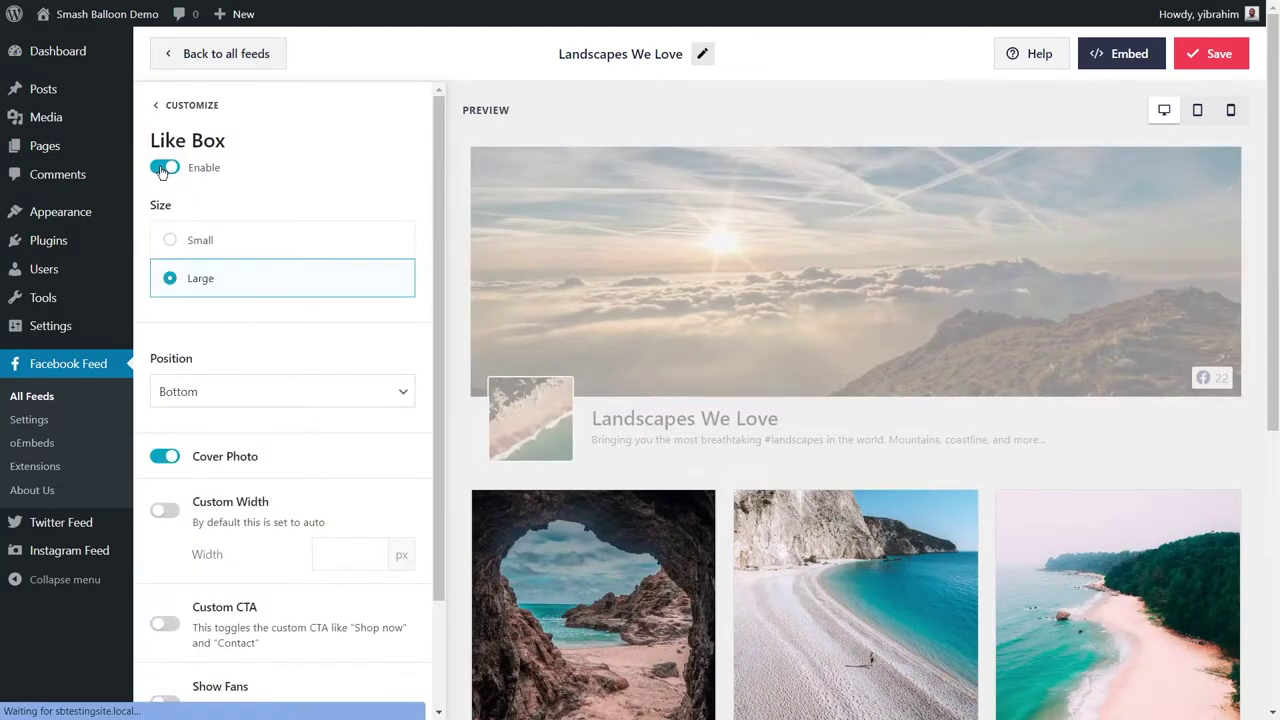
scroll(625, 420, "down", 5)
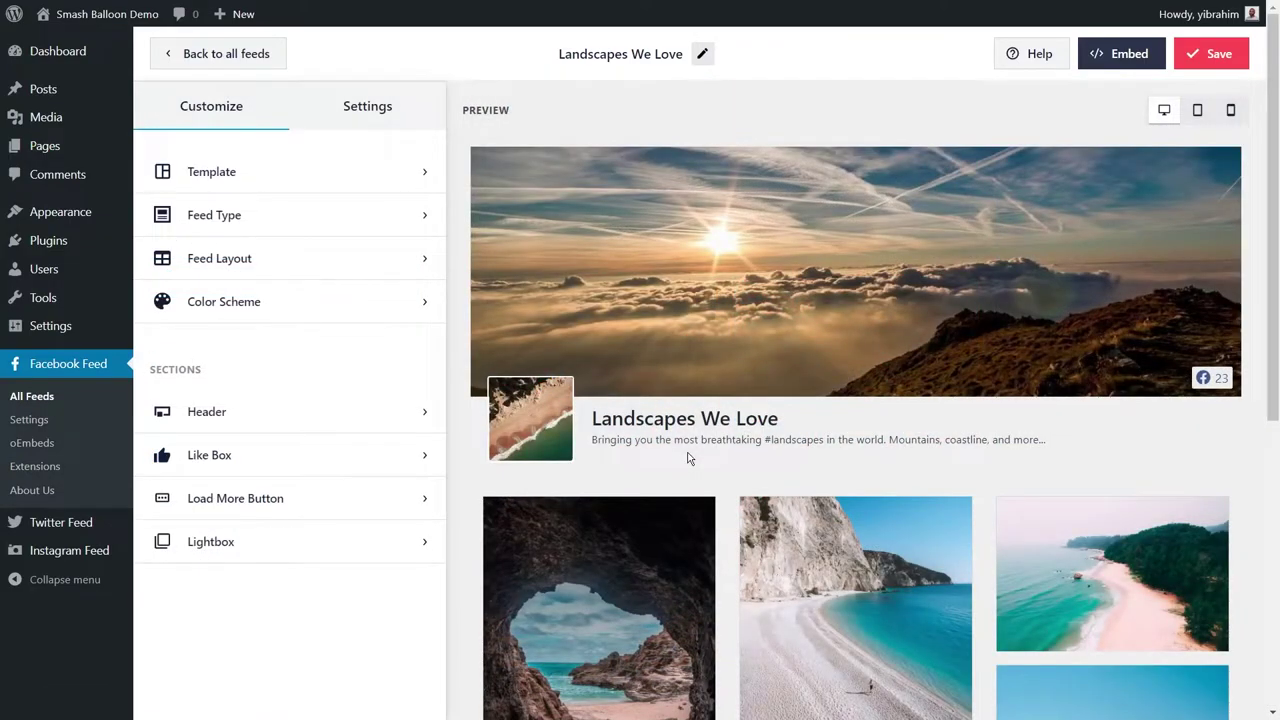
Step: Examine the feed's Filters settings for showing or hiding posts that contain certain words
left_click(357, 112)
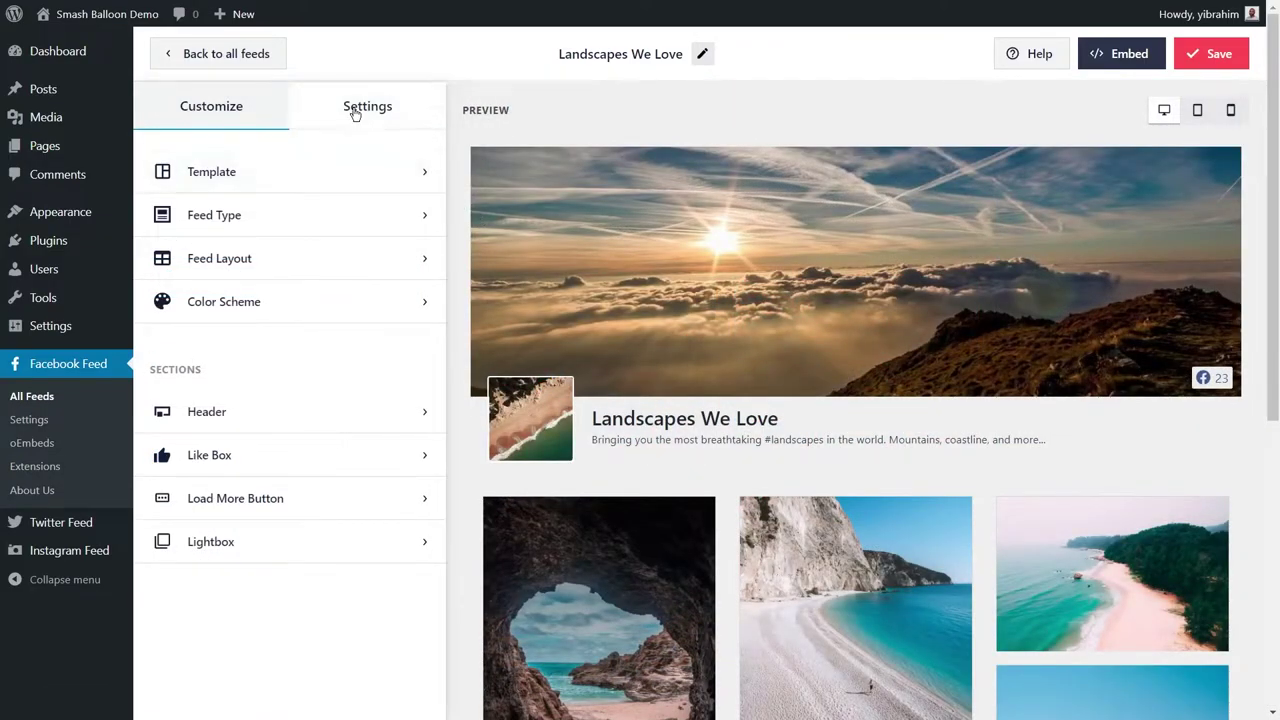
left_click(310, 215)
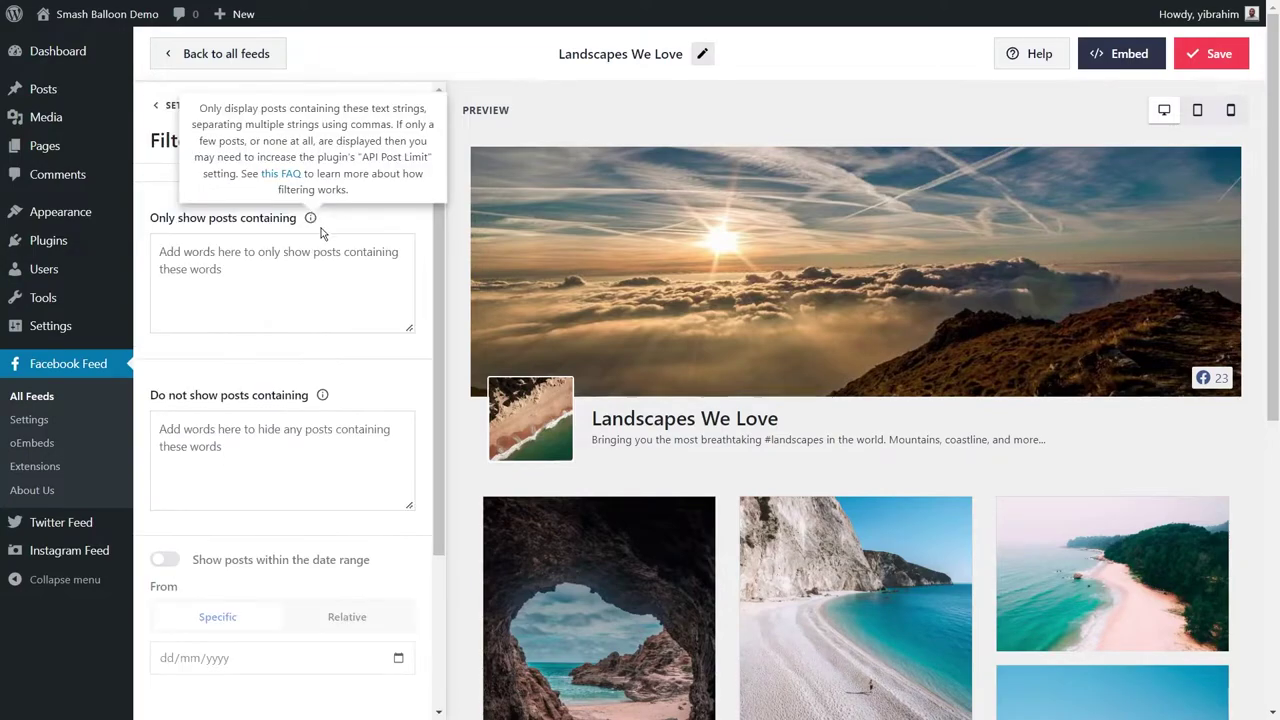
left_click(378, 298)
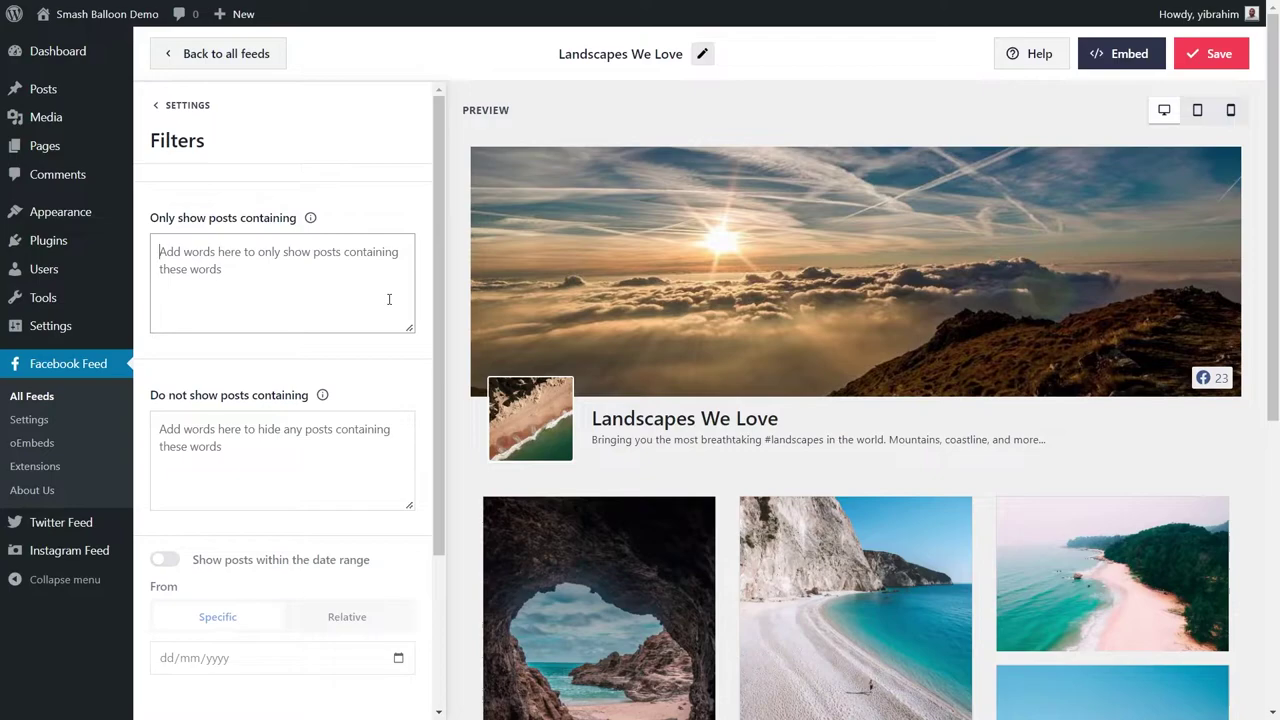
left_click(359, 446)
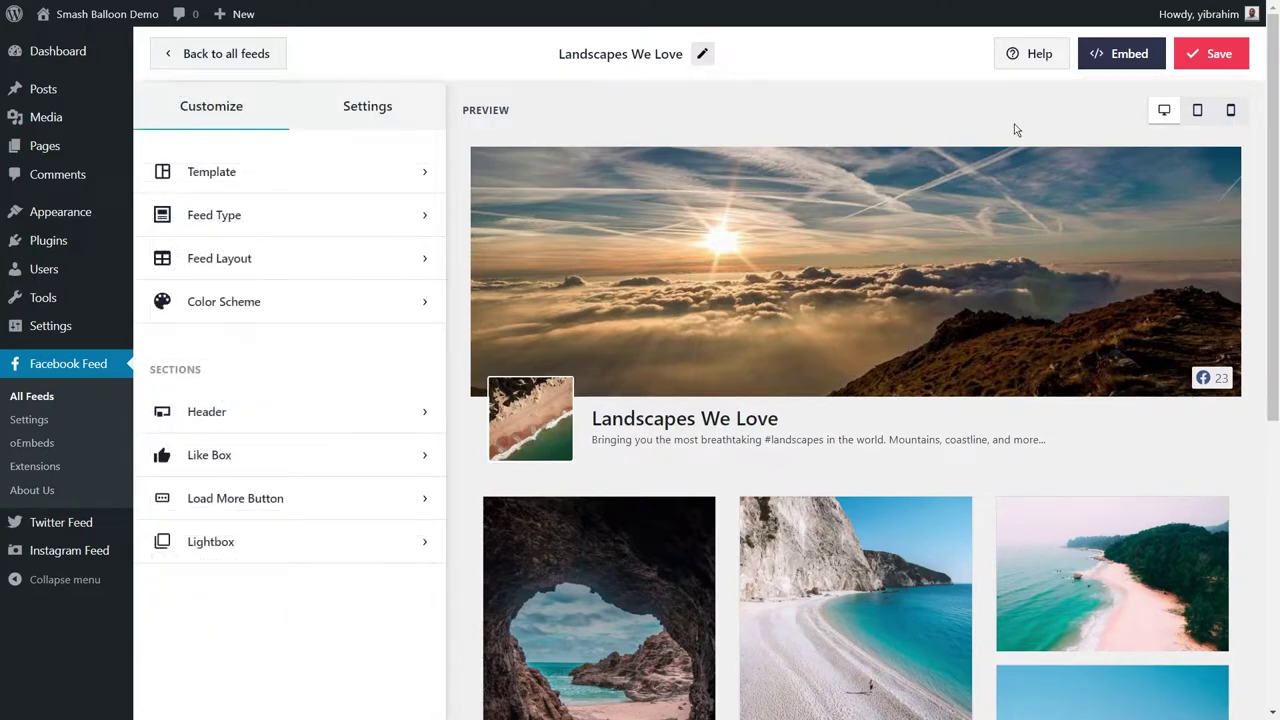
Step: Preview the feed at tablet and mobile sizes and return to the desktop preview
left_click(1197, 112)
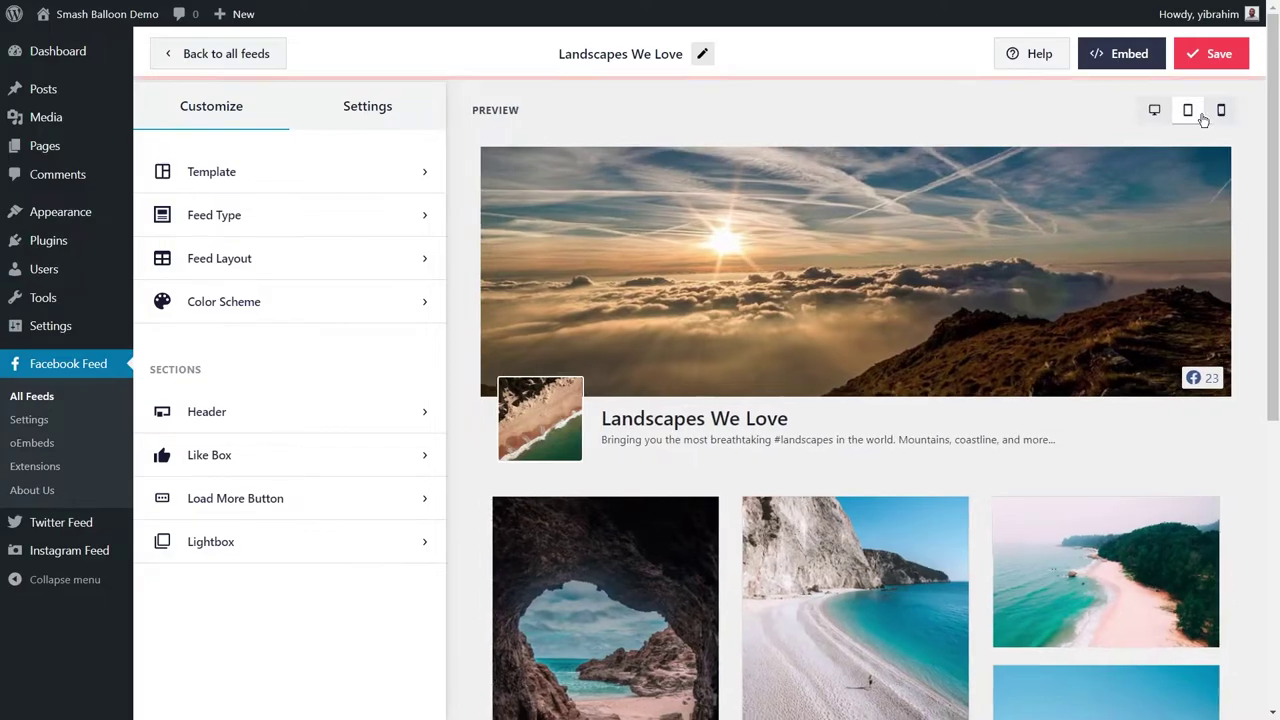
left_click(1168, 112)
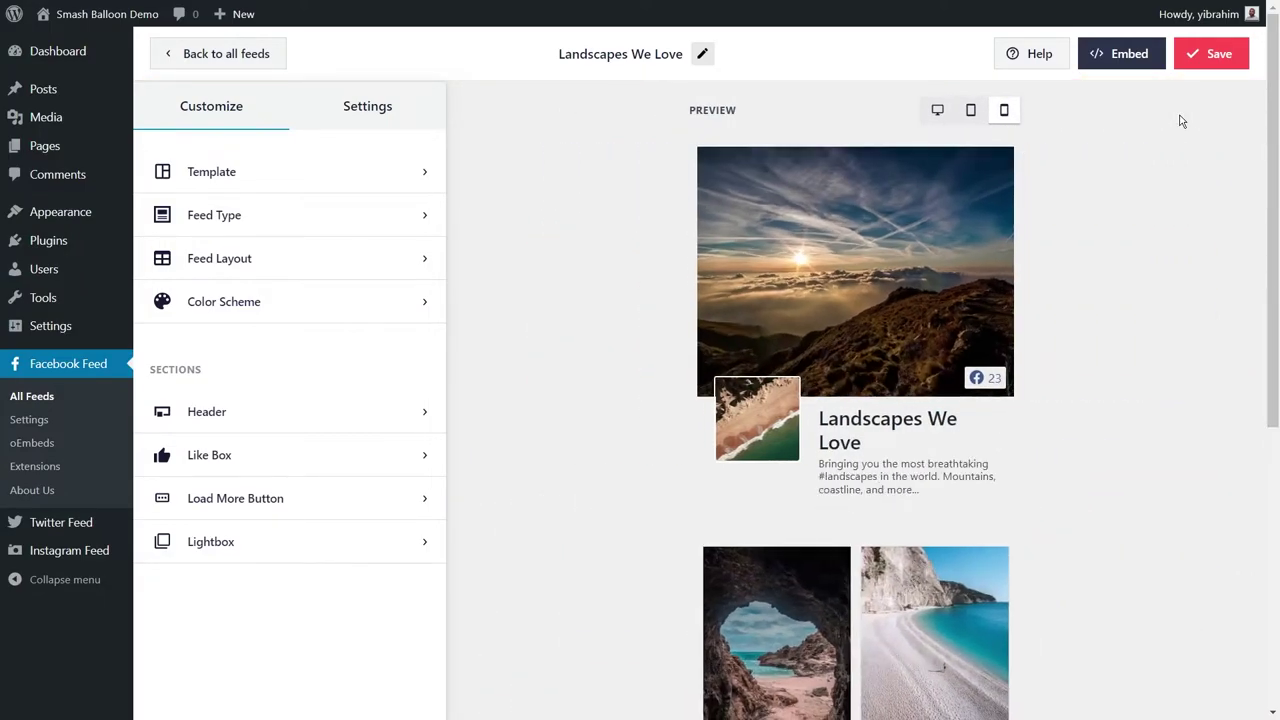
scroll(1181, 120, "down", 6)
scroll(960, 255, "up", 8)
left_click(940, 112)
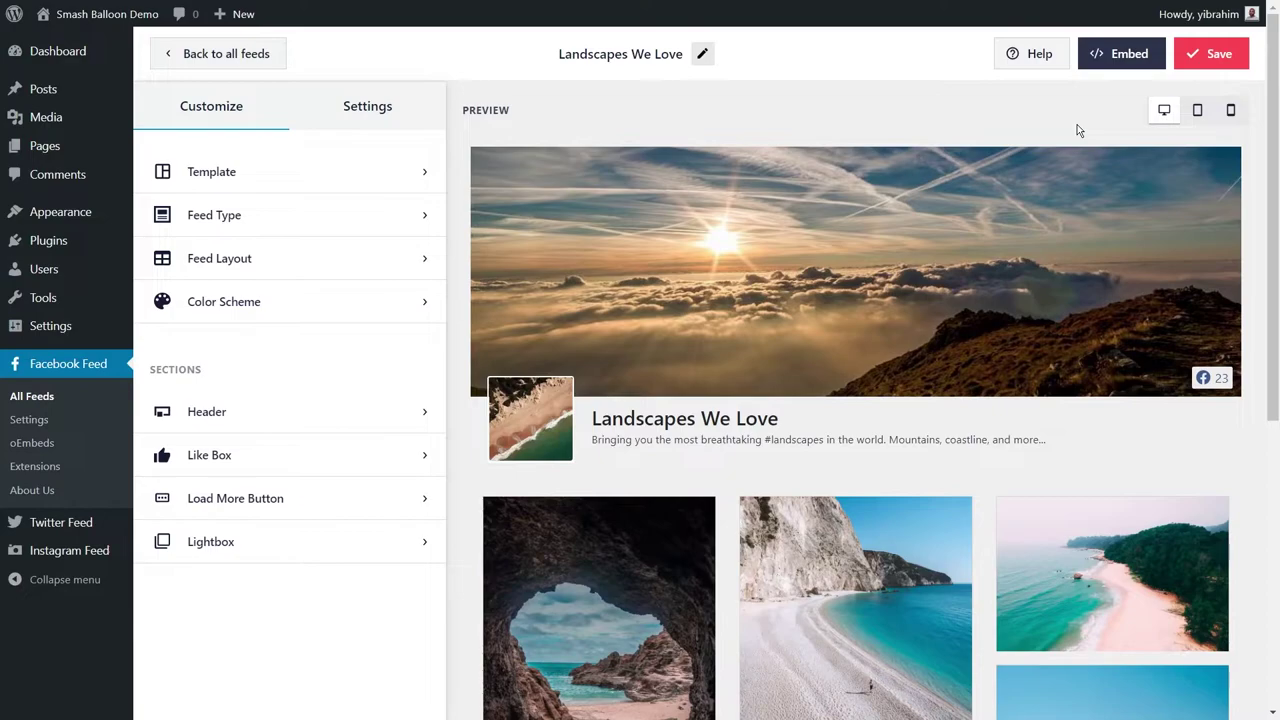
Step: Copy the feed's embed shortcode and choose the Facebook Photos Feed page as the page to add the feed to
left_click(1122, 56)
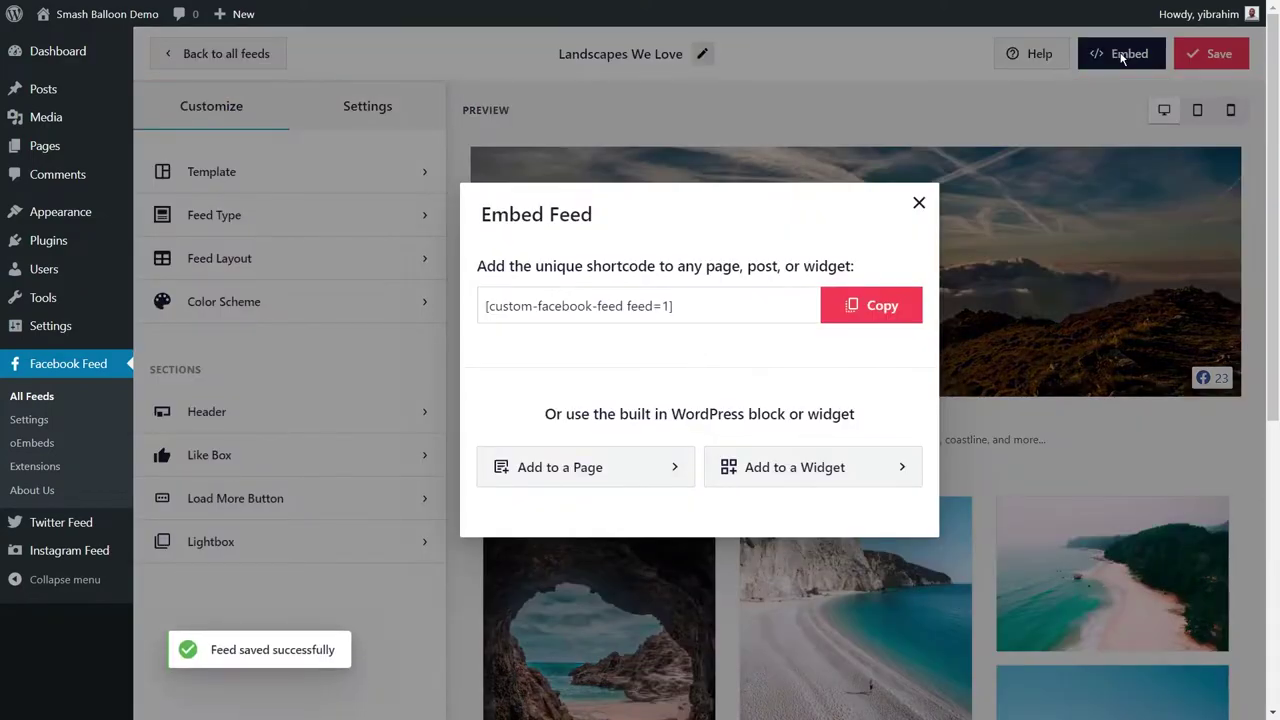
left_click(889, 306)
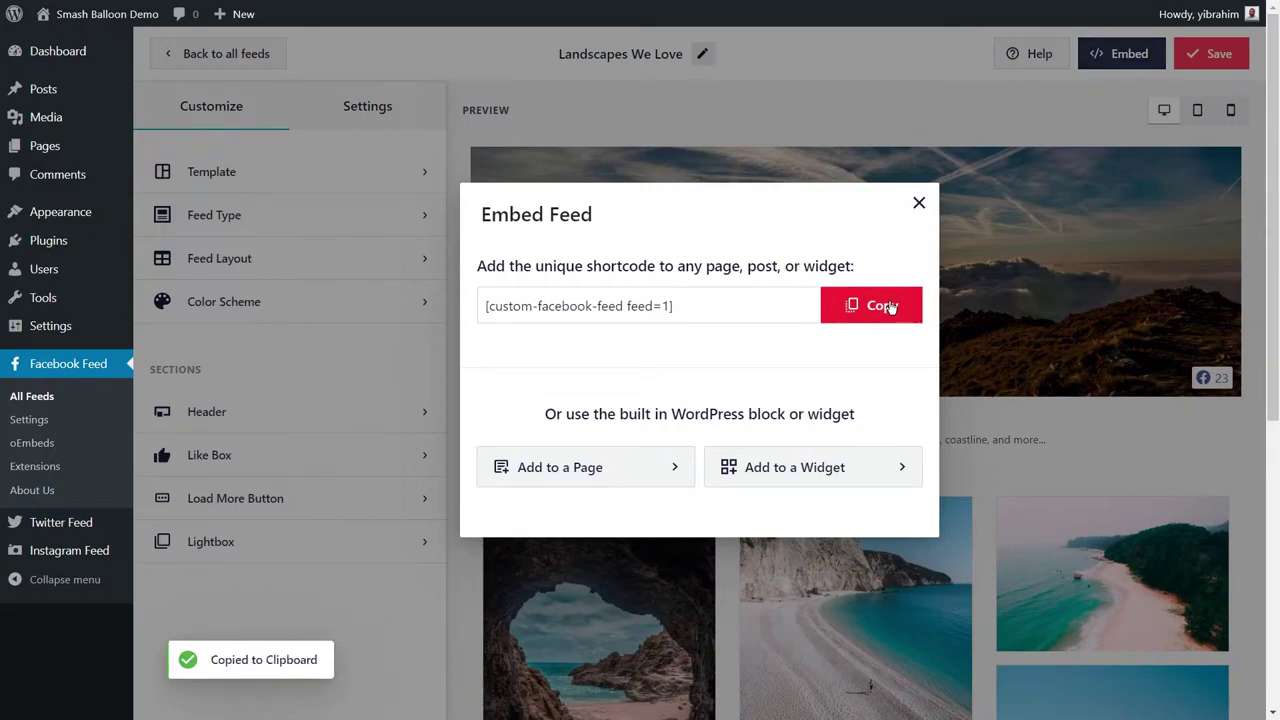
left_click(591, 479)
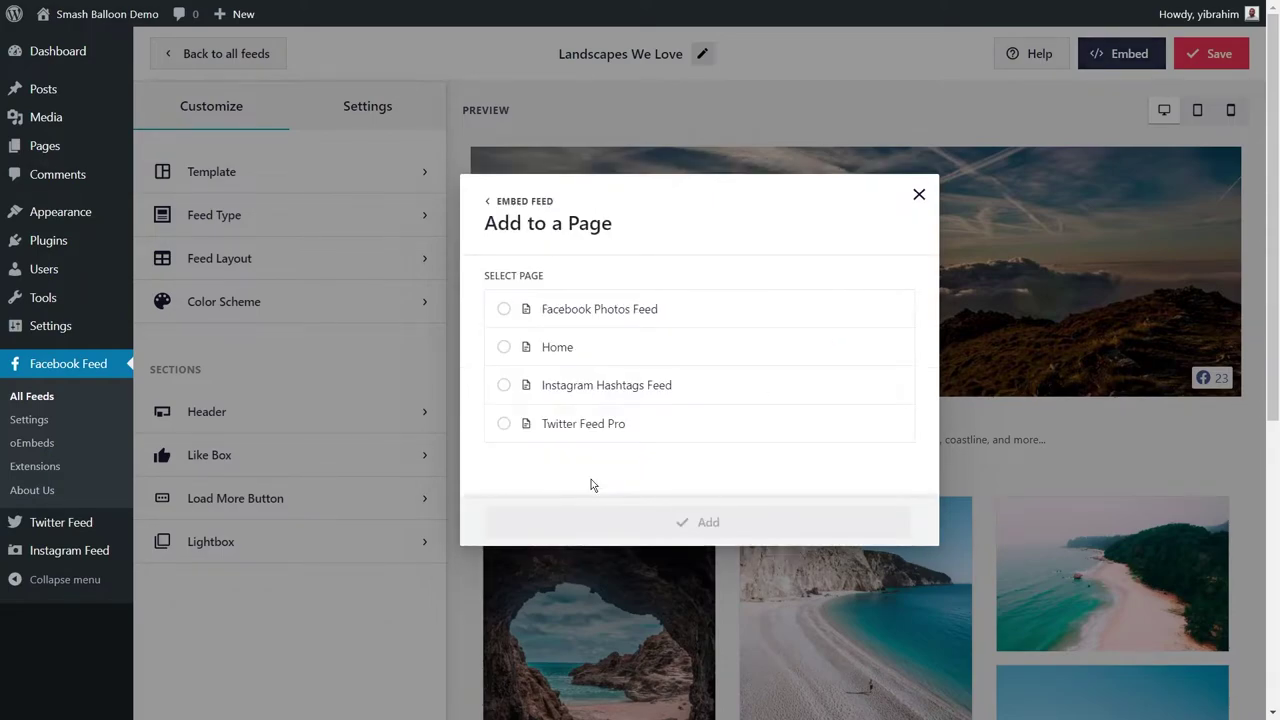
left_click(609, 310)
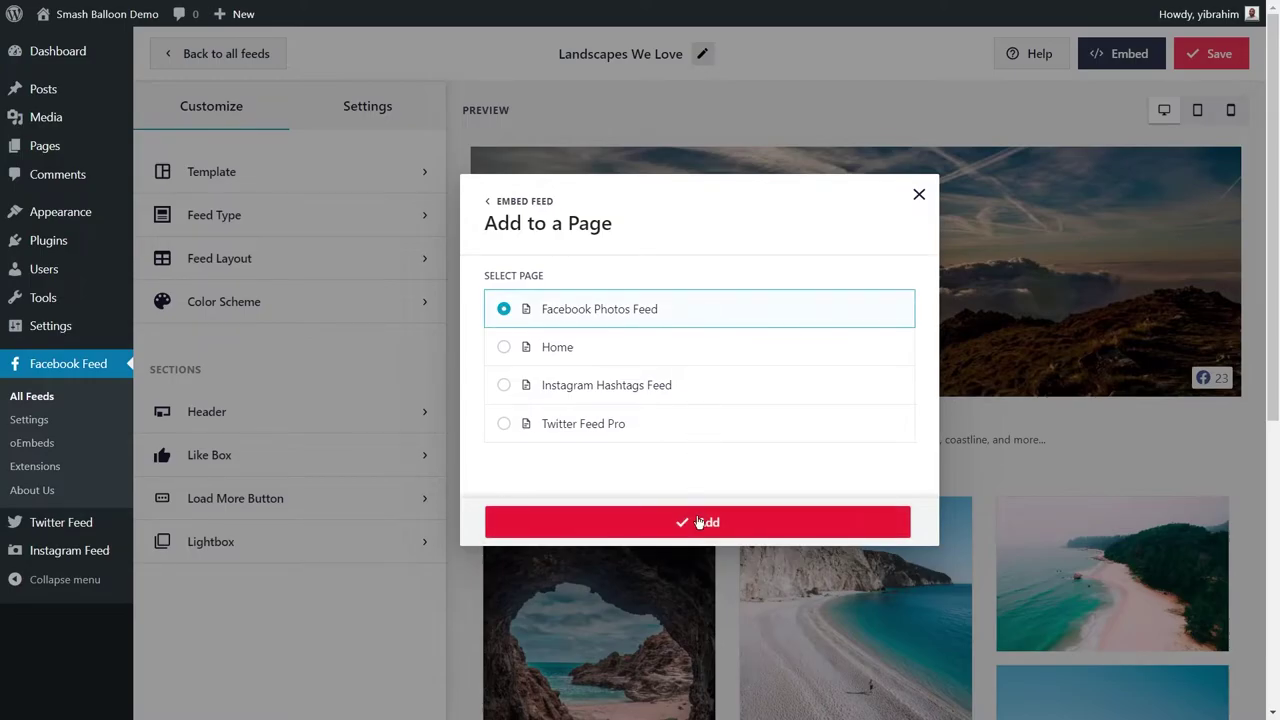
left_click(699, 522)
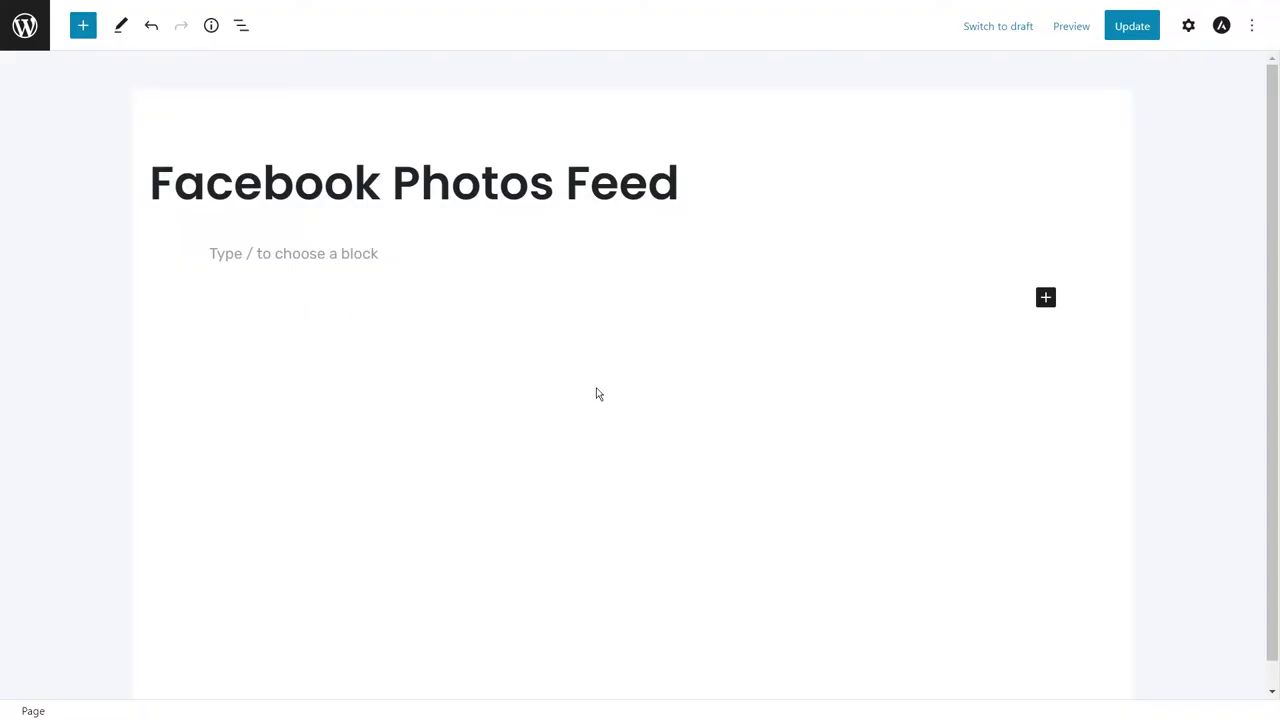
Step: Paste the shortcode [custom-facebook-feed feed=1] into the empty block below the page title
left_click(390, 258)
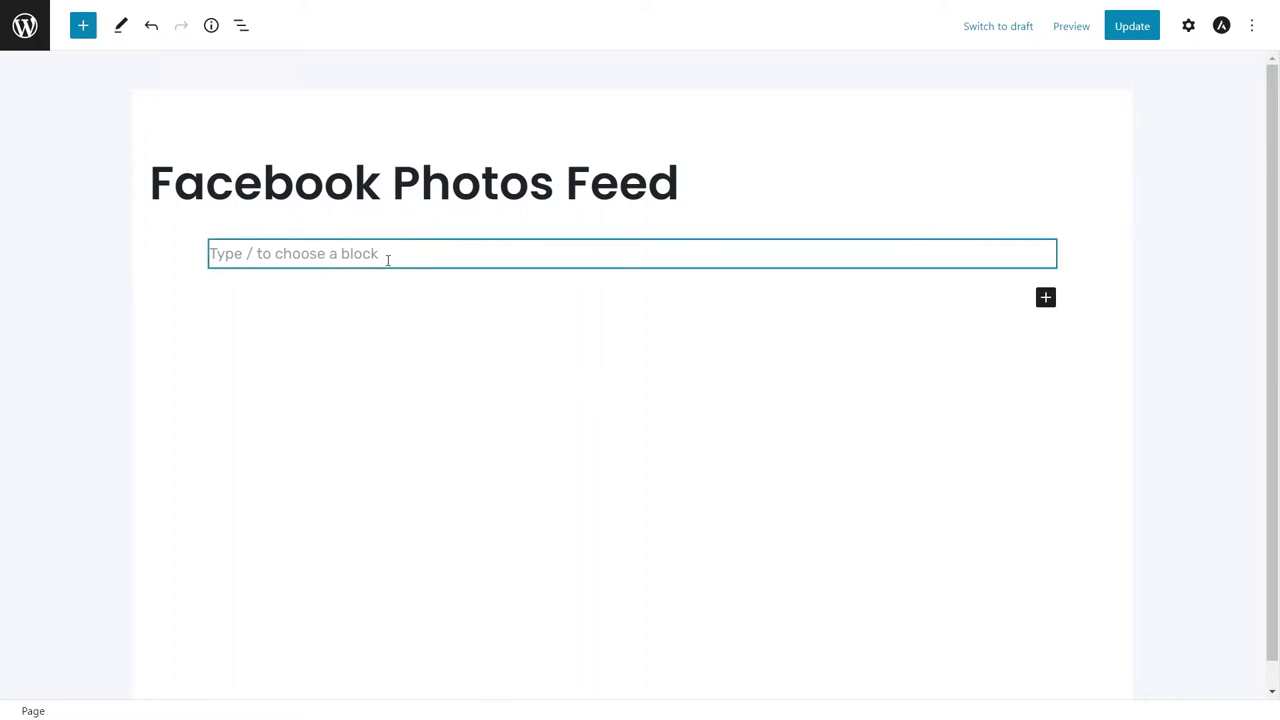
right_click(386, 258)
left_click(449, 393)
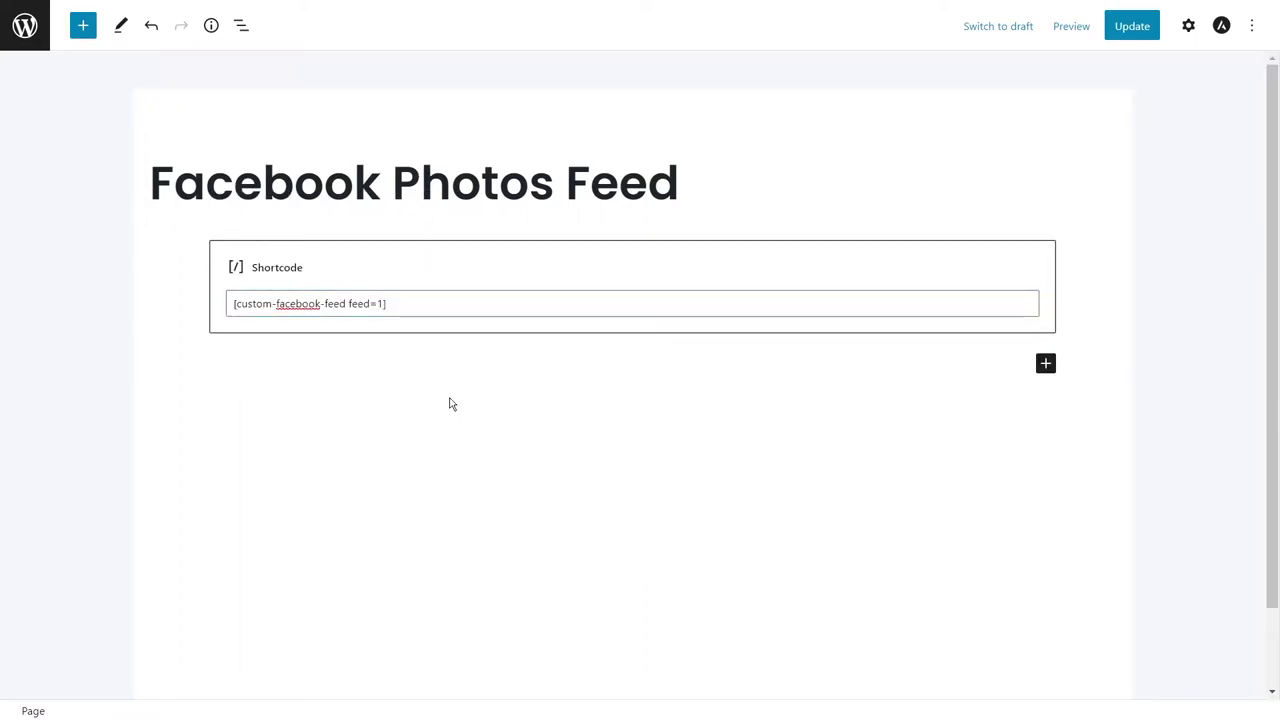
Step: Insert a Custom Facebook Feed block below the shortcode and look through the feed it displays
left_click(1045, 363)
left_click(921, 572)
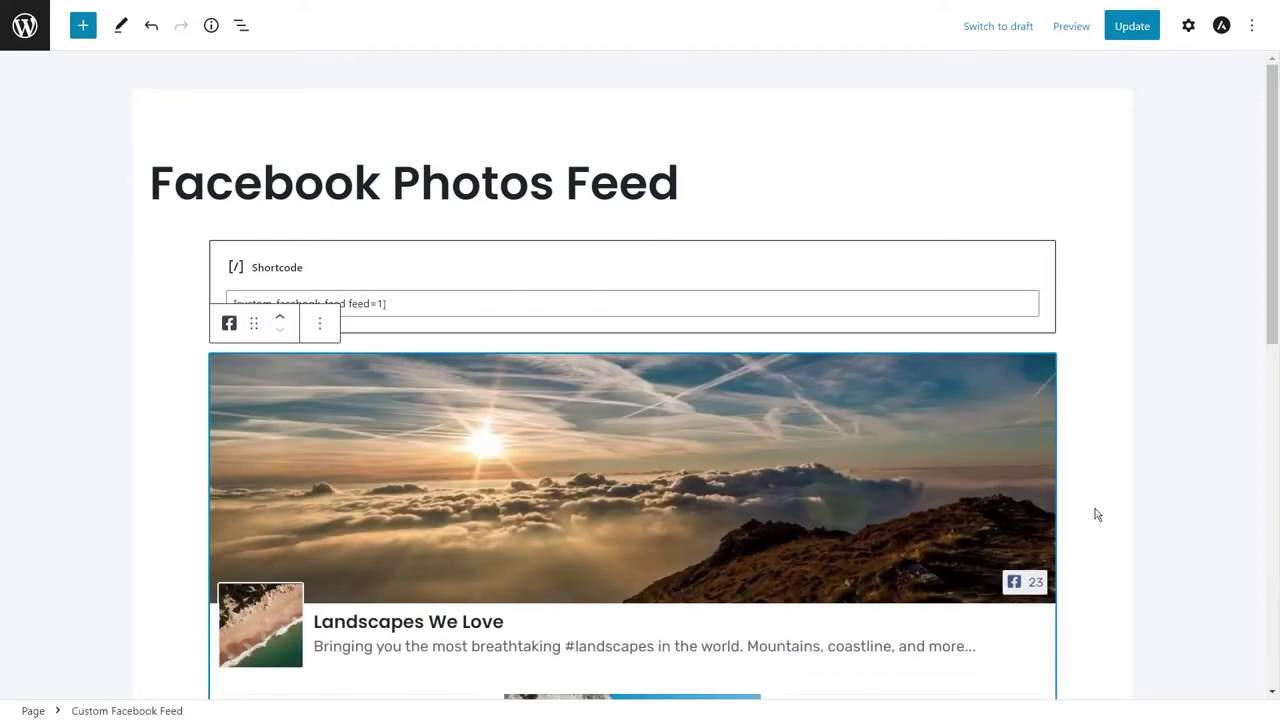
scroll(1095, 514, "down", 3)
scroll(1095, 514, "down", 3)
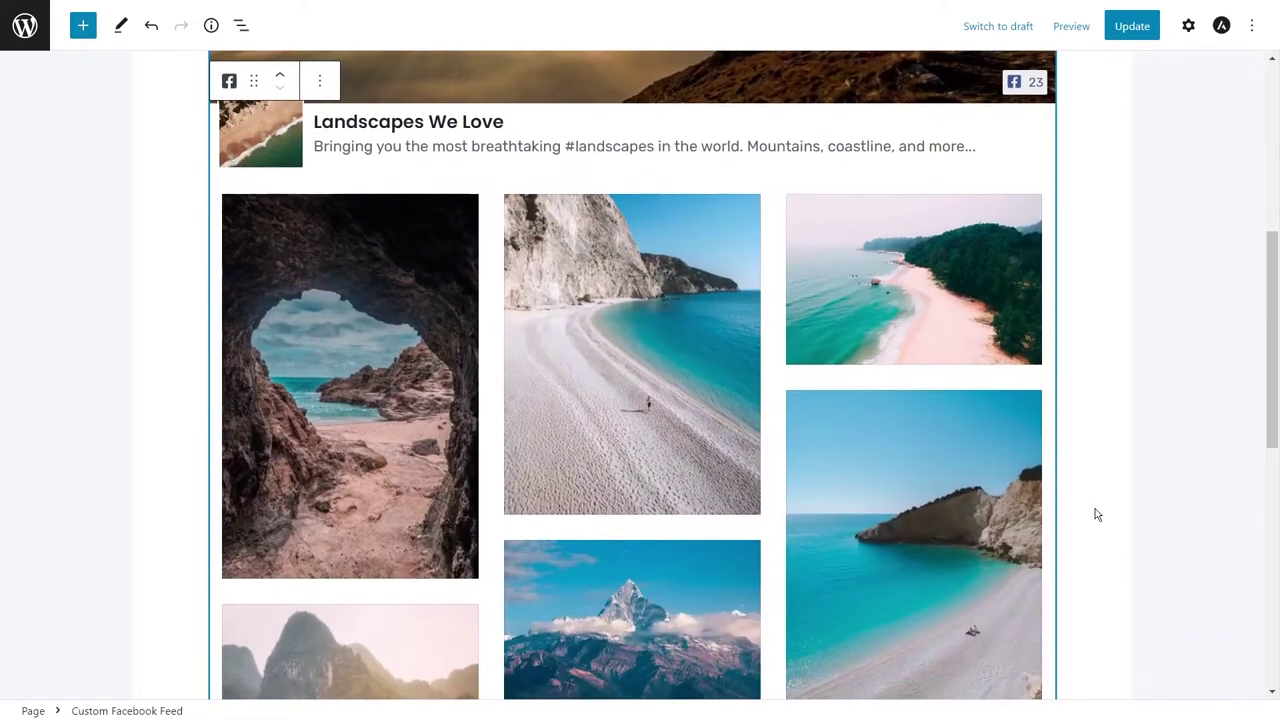
scroll(1095, 514, "down", 2)
scroll(1095, 514, "up", 5)
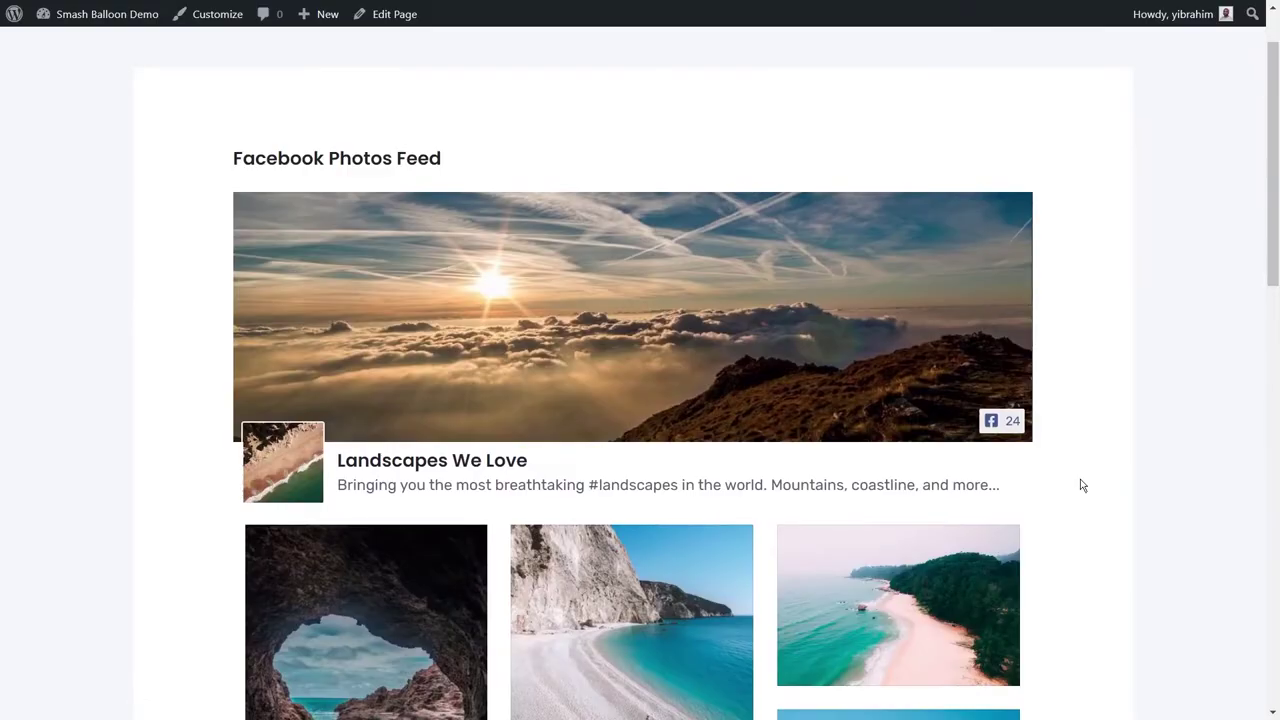
Step: Examine the photo feed on the live Facebook Photos Feed page and load more photos
scroll(1080, 485, "down", 5)
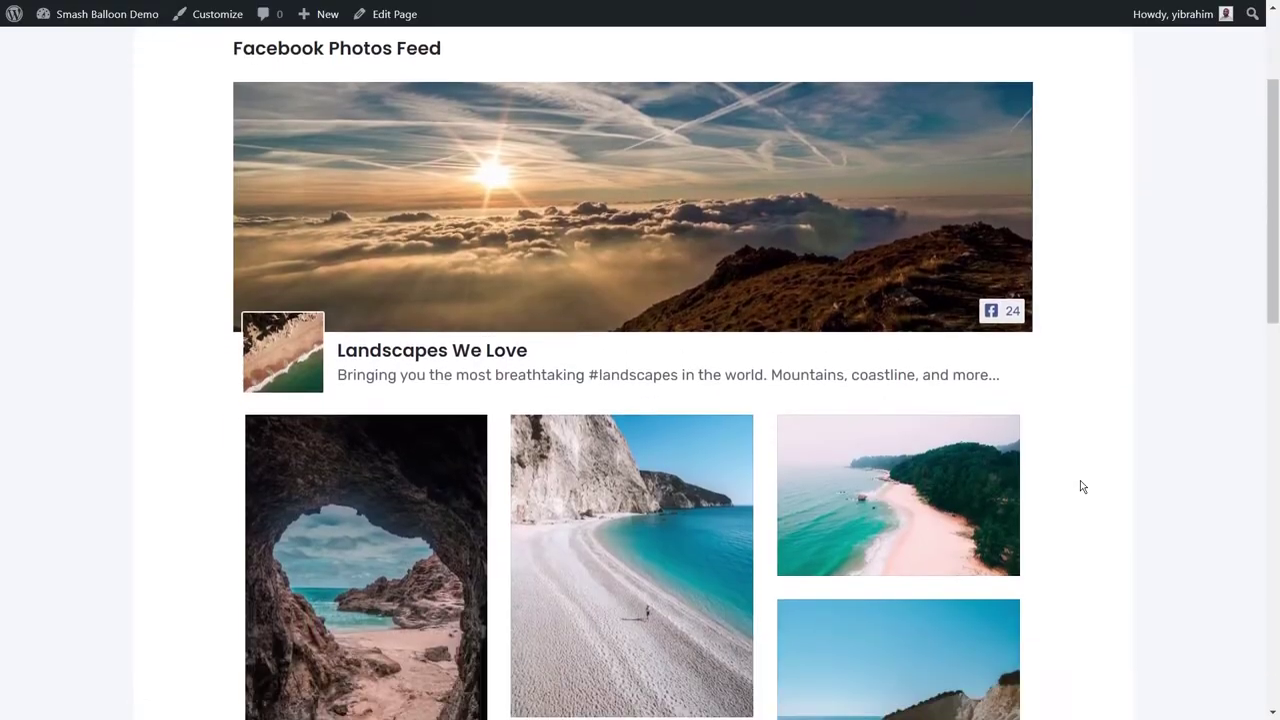
scroll(1085, 486, "down", 3)
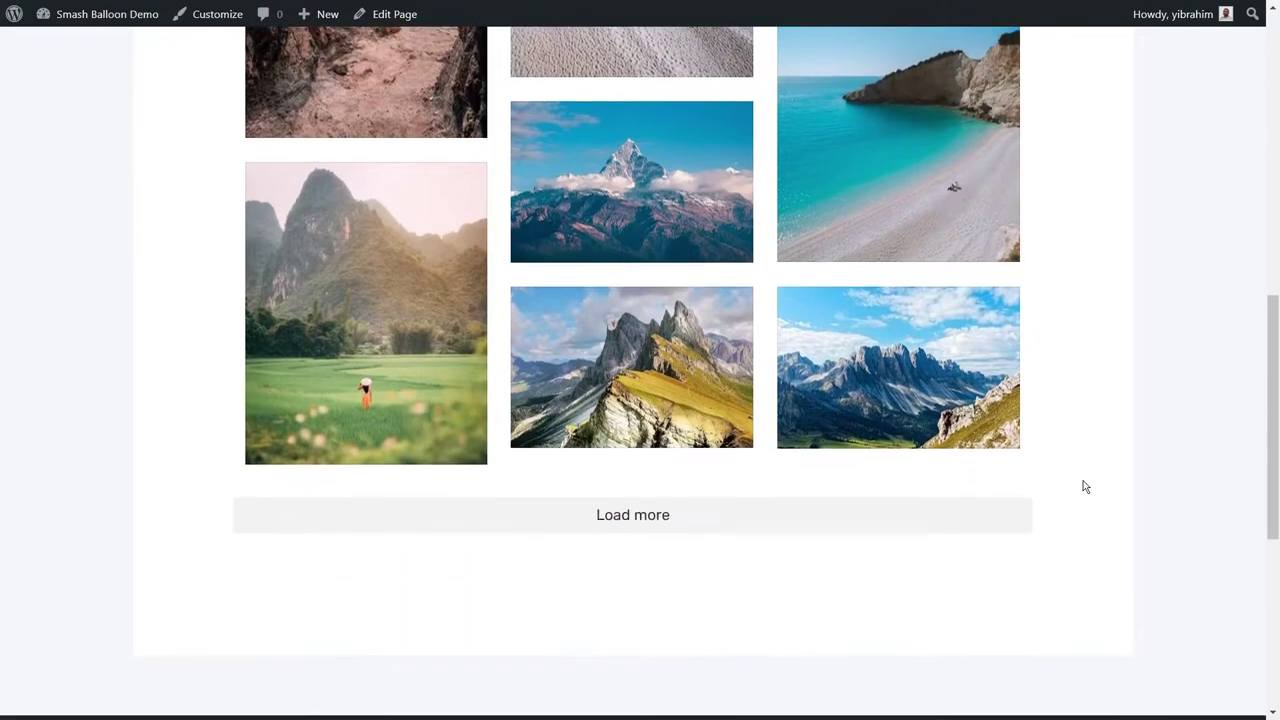
left_click(947, 526)
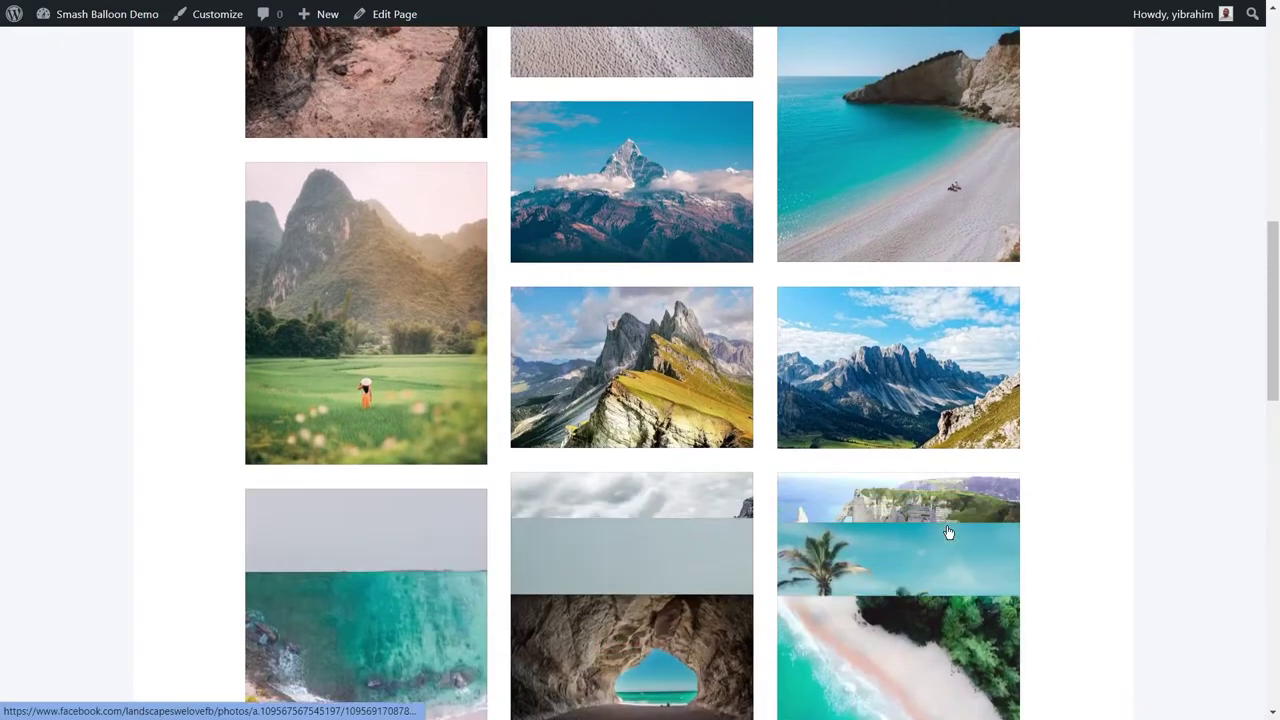
scroll(1081, 527, "down", 3)
scroll(1083, 527, "down", 4)
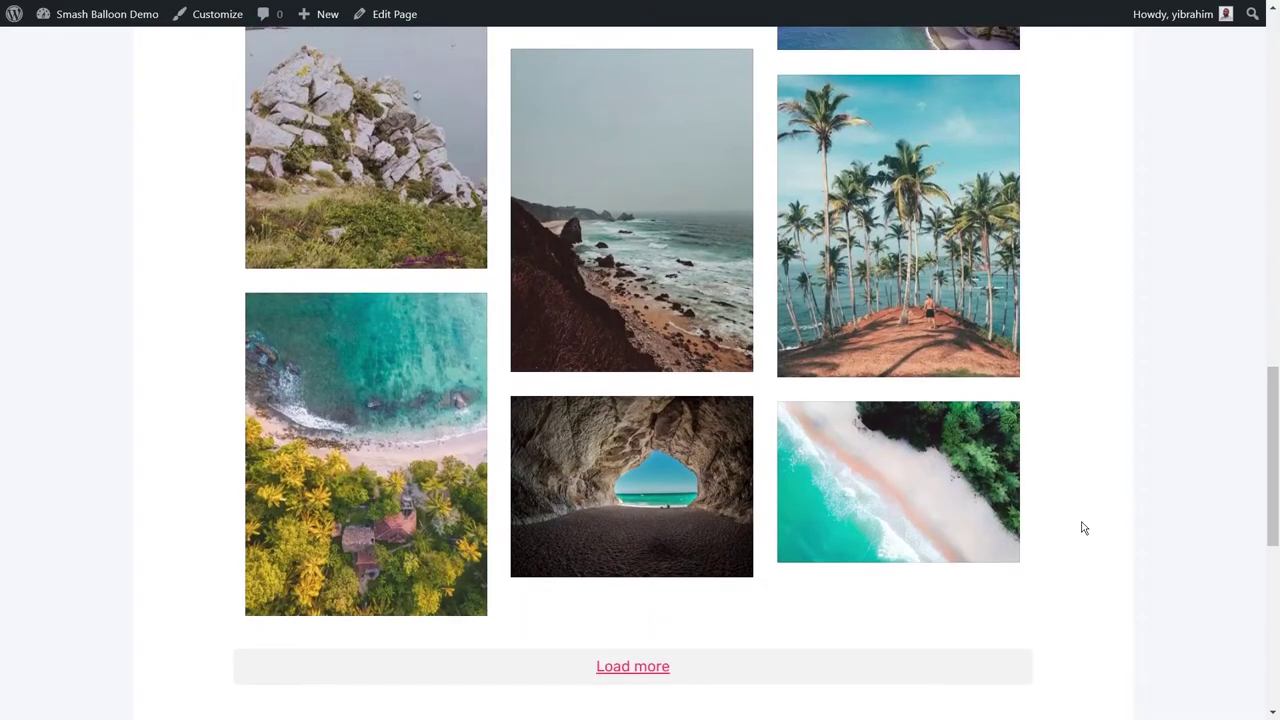
scroll(1086, 536, "up", 15)
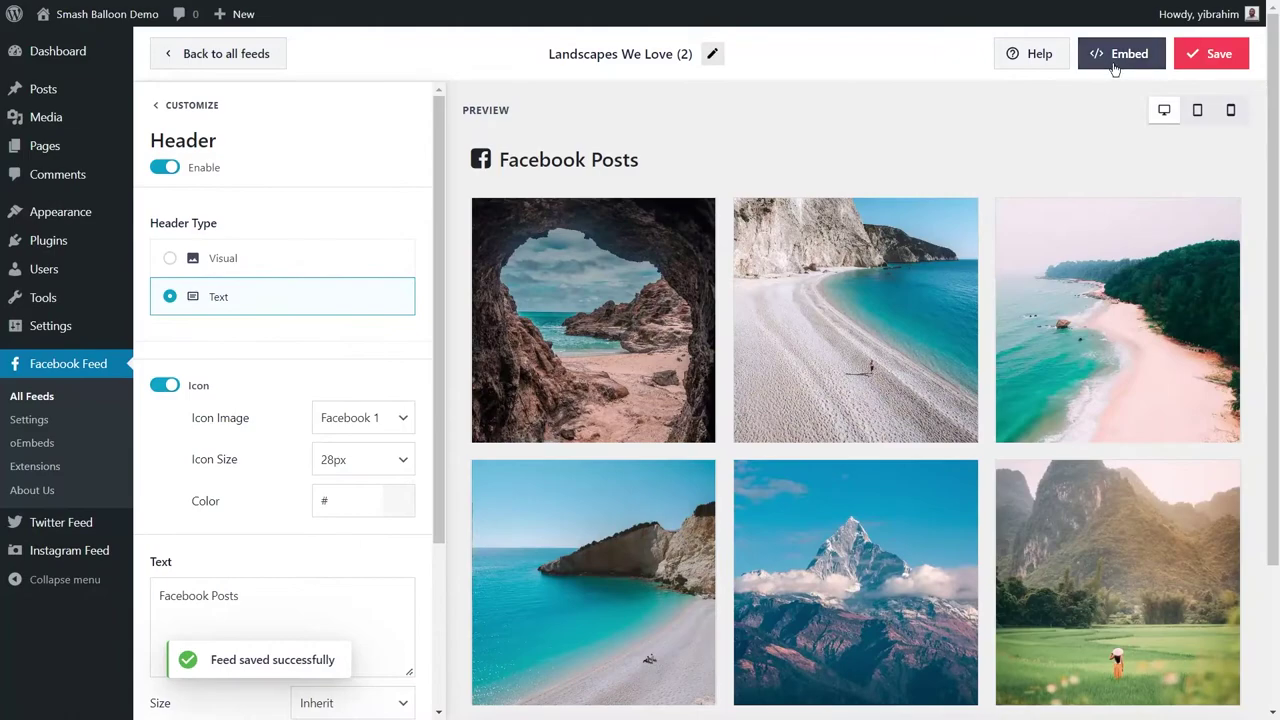
Step: Copy the embed shortcode of the Landscapes We Love (2) feed and choose to add that feed to a widget
left_click(1113, 64)
left_click(862, 305)
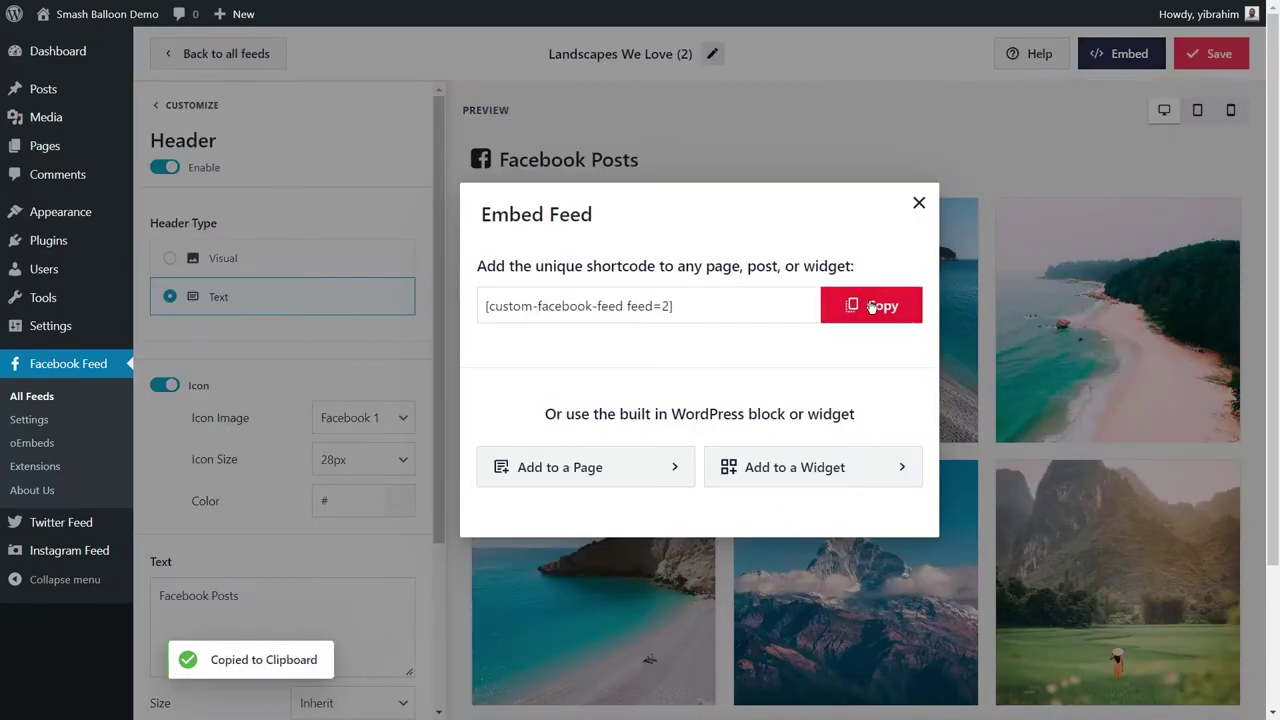
left_click(816, 484)
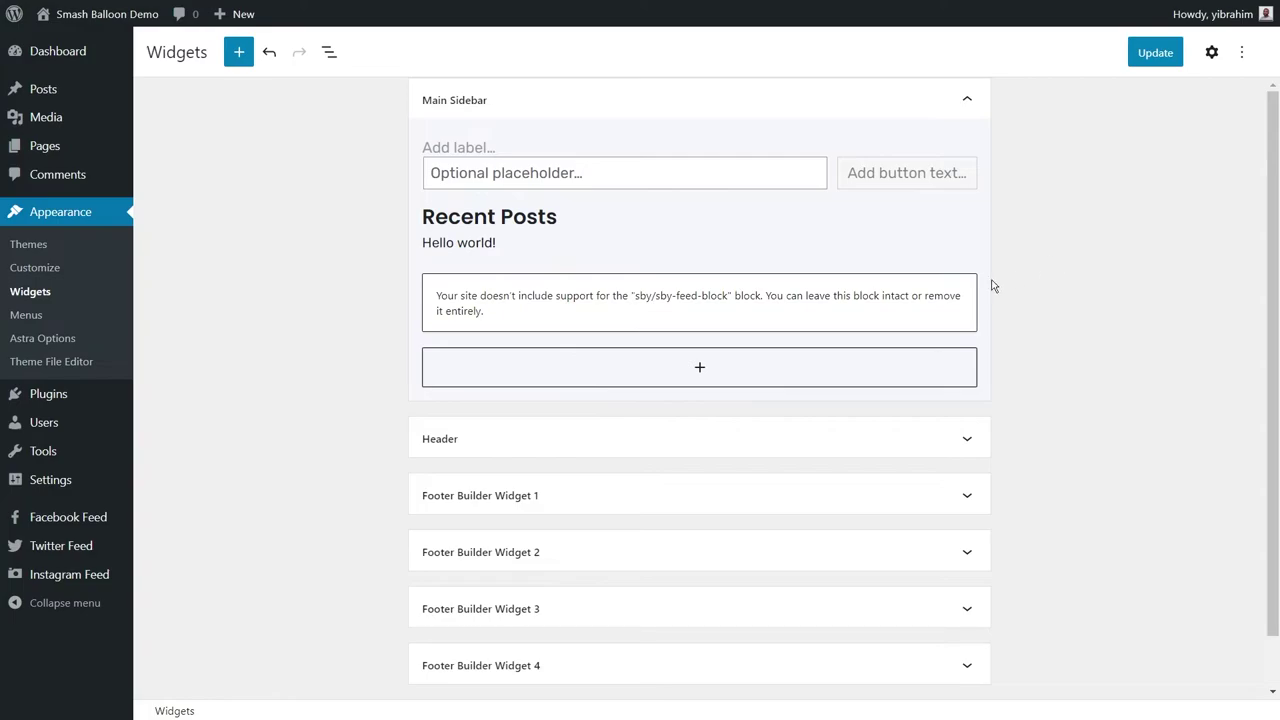
Step: Add a Custom Facebook Feed block at the end of the Main Sidebar widget area and save the widget changes
left_click(697, 368)
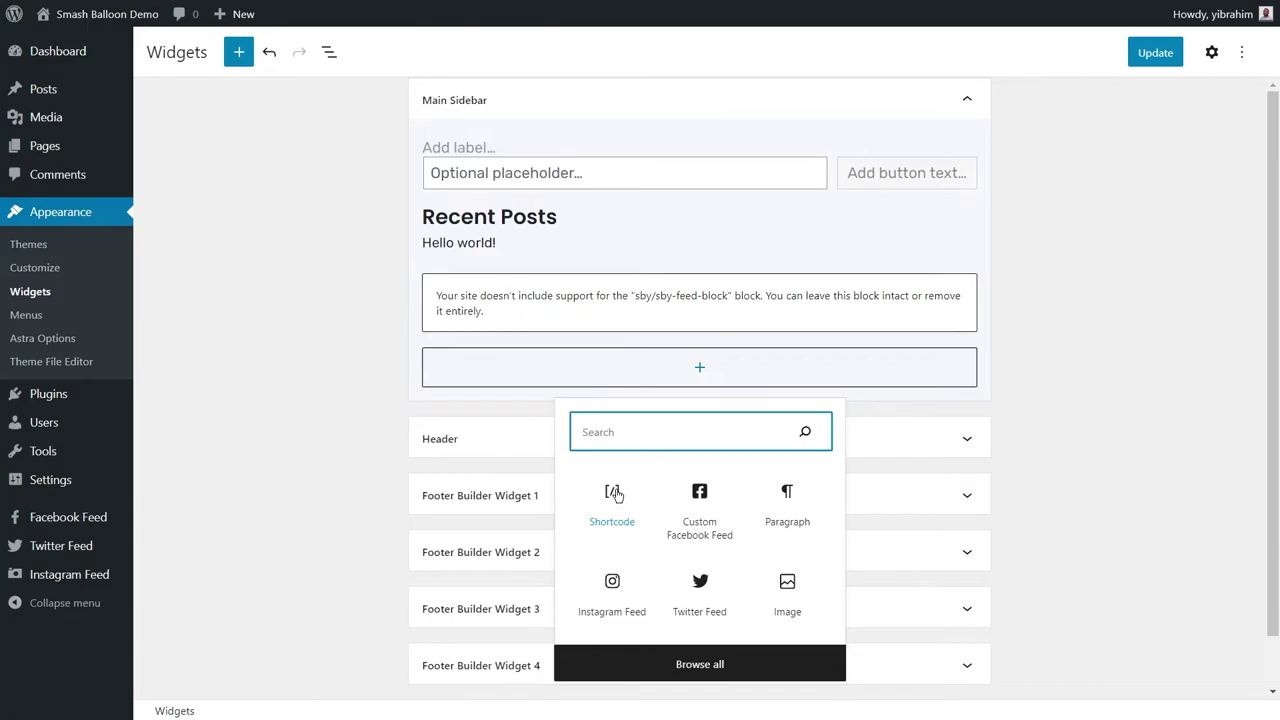
left_click(700, 497)
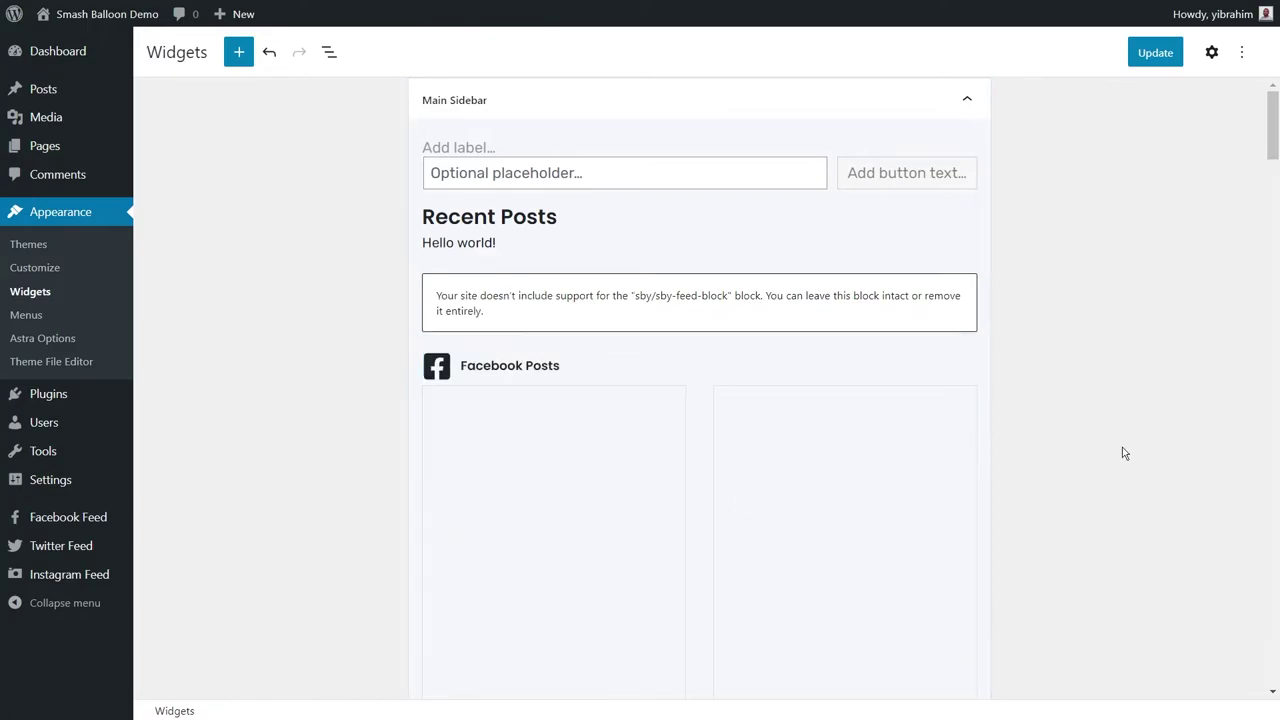
scroll(1122, 451, "down", 4)
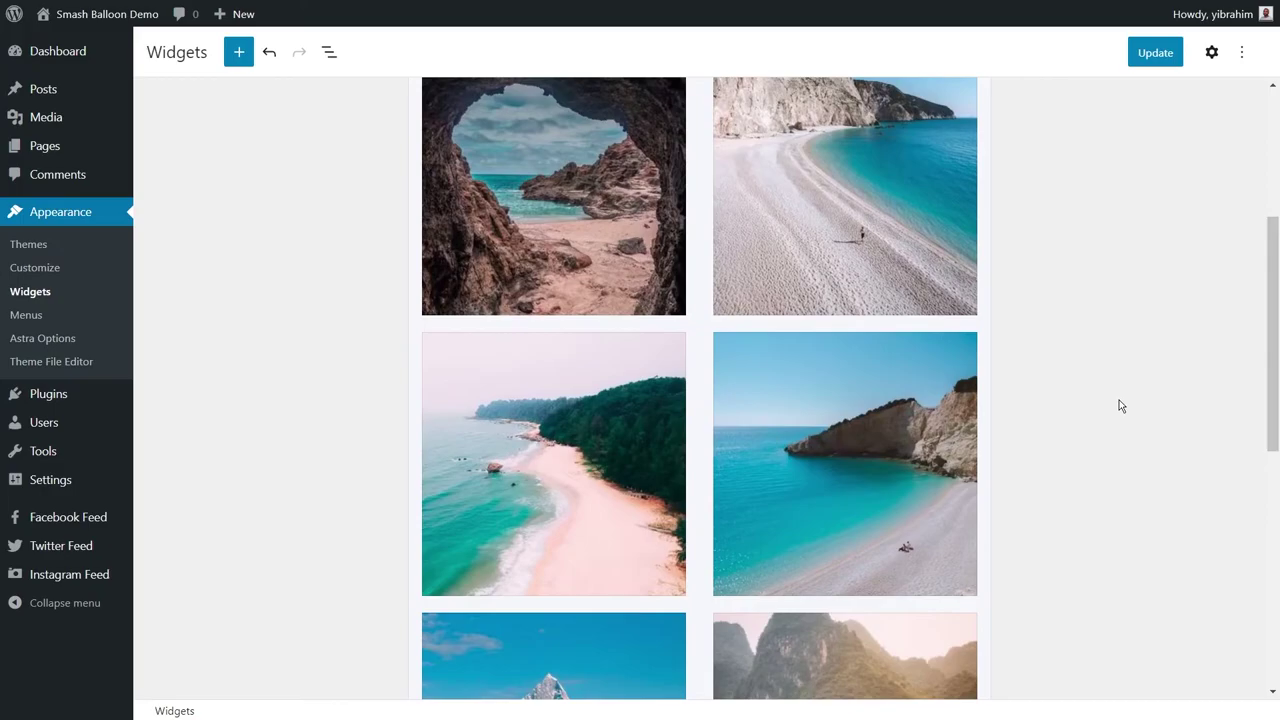
left_click(1151, 54)
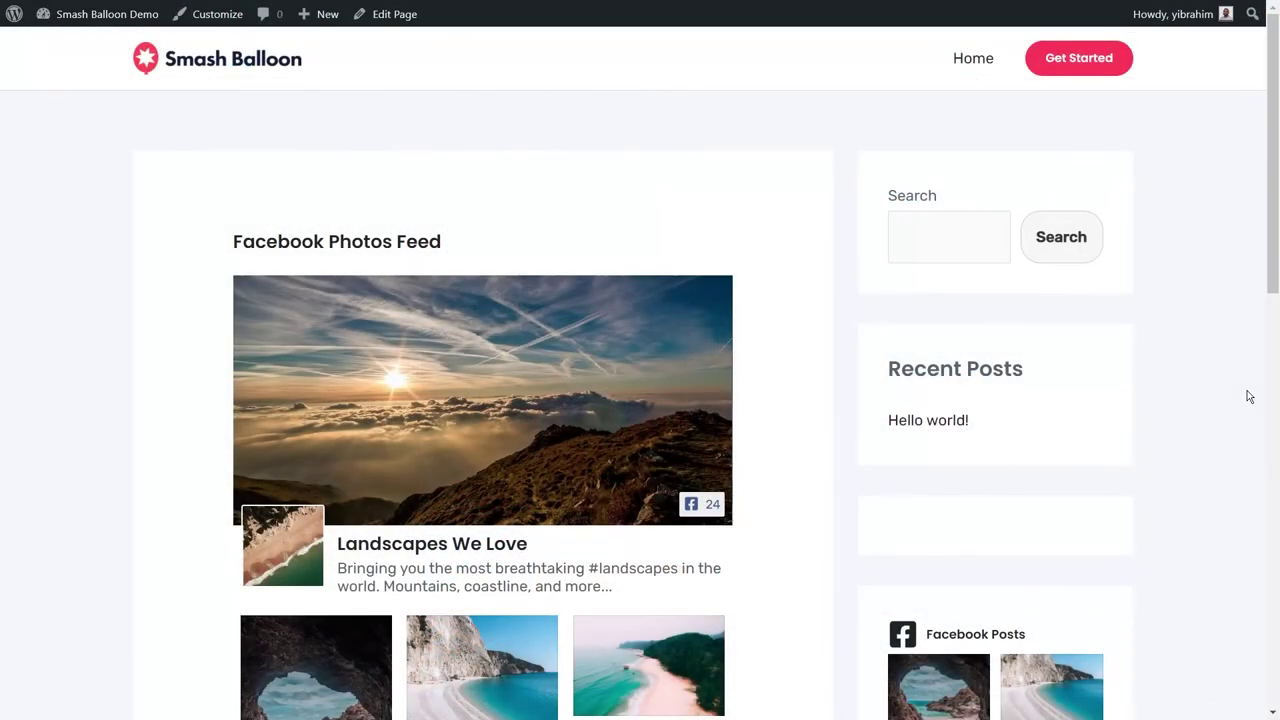
Step: Examine the Facebook feed in the sidebar of the live Facebook Photos Feed page
scroll(1245, 394, "down", 4)
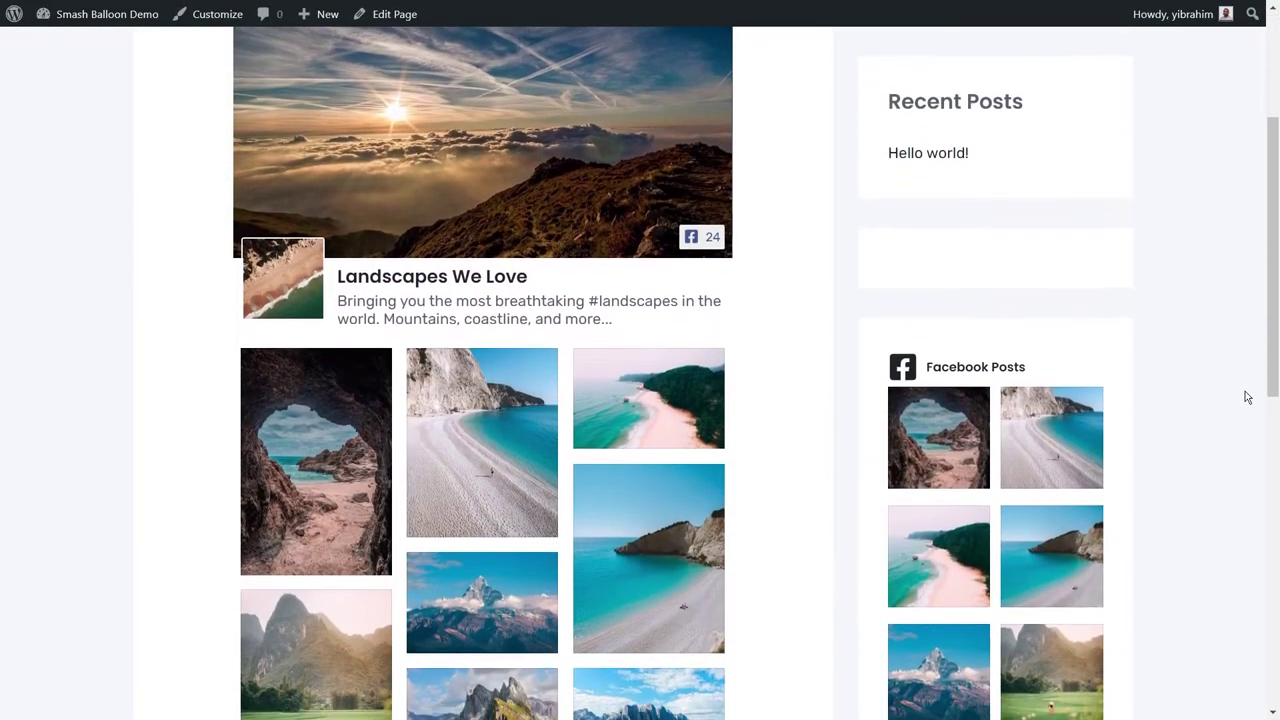
scroll(1166, 431, "down", 2)
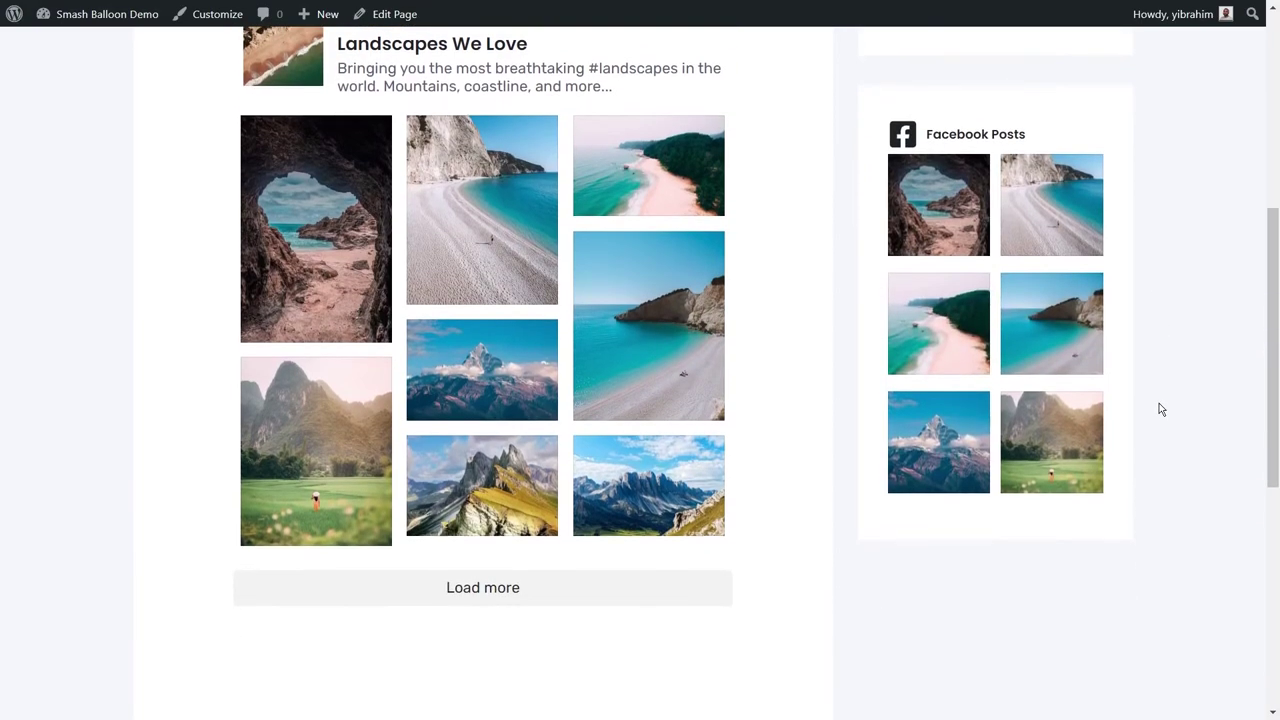
scroll(1161, 409, "up", 3)
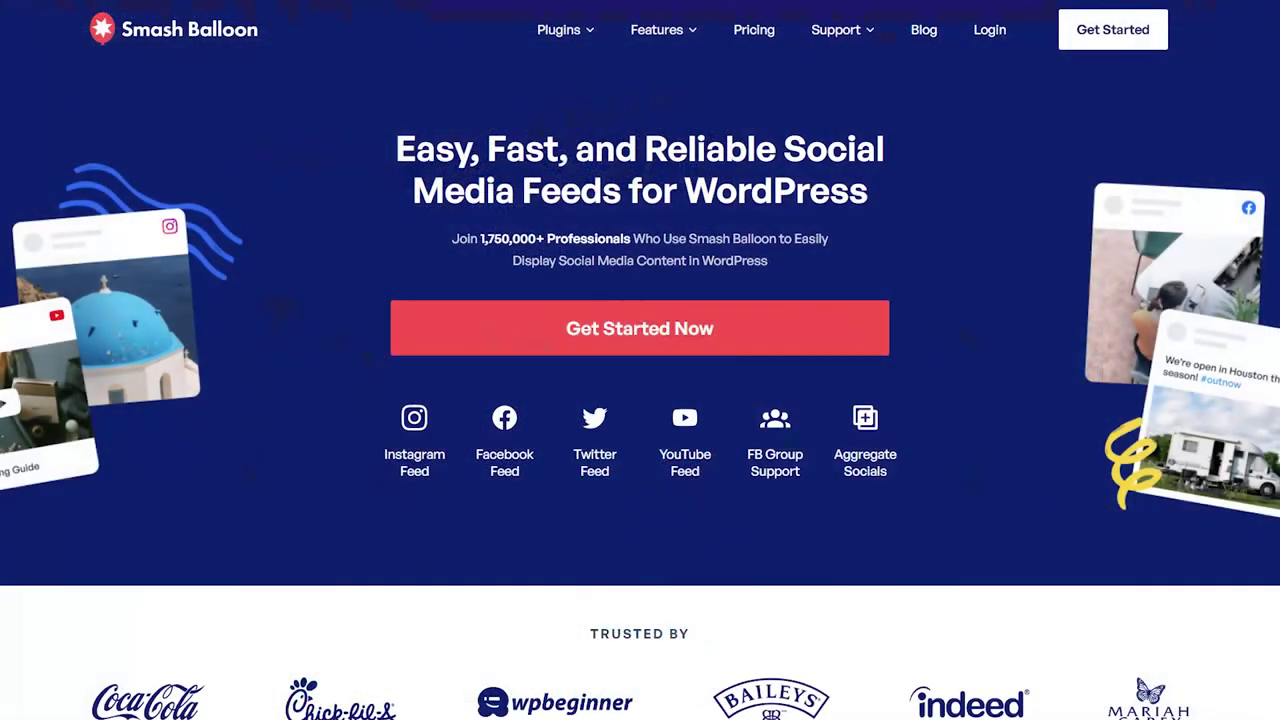
scroll(640, 360, "down", 7)
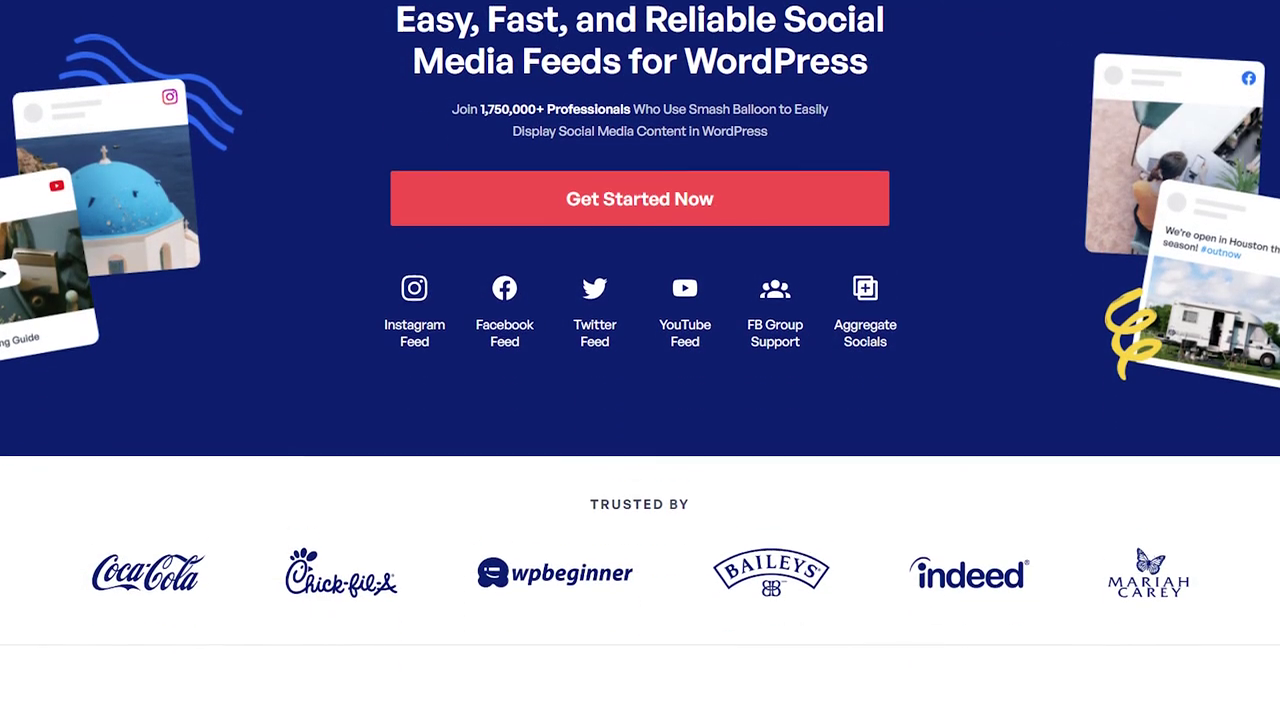
scroll(640, 360, "down", 1)
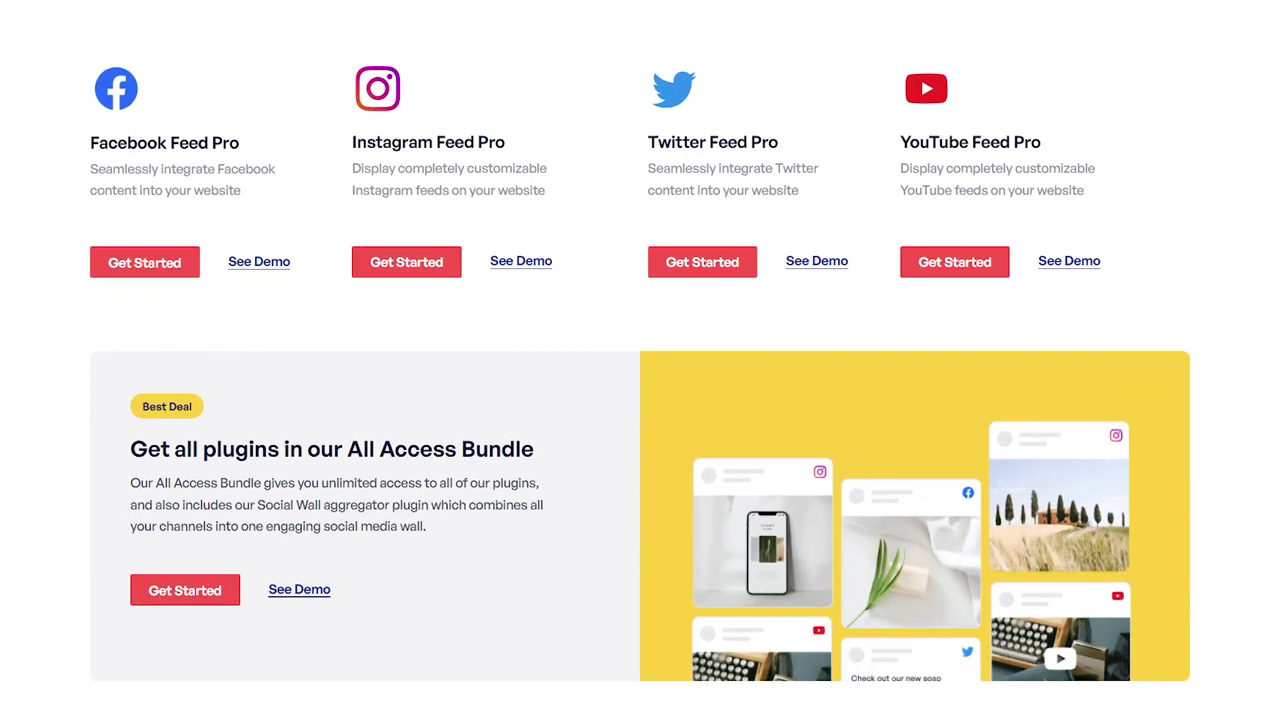